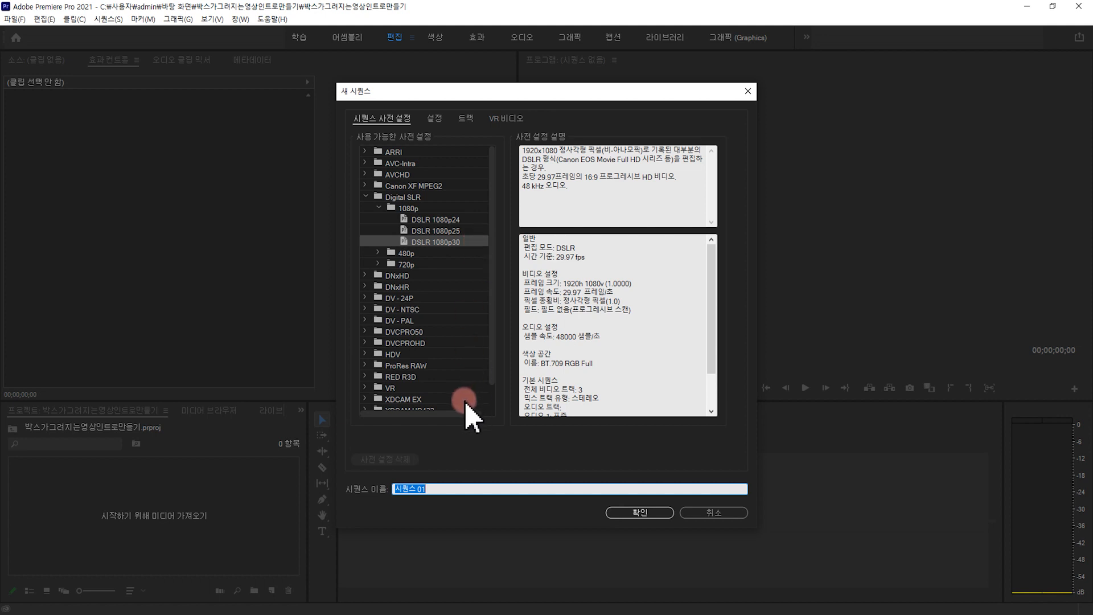
Create the new DSLR 1080p30 sequence with the name 박스가그려지는영상인트로만들기.
{"action": "type", "text": "박스가그려지는영상인트로만들기"}
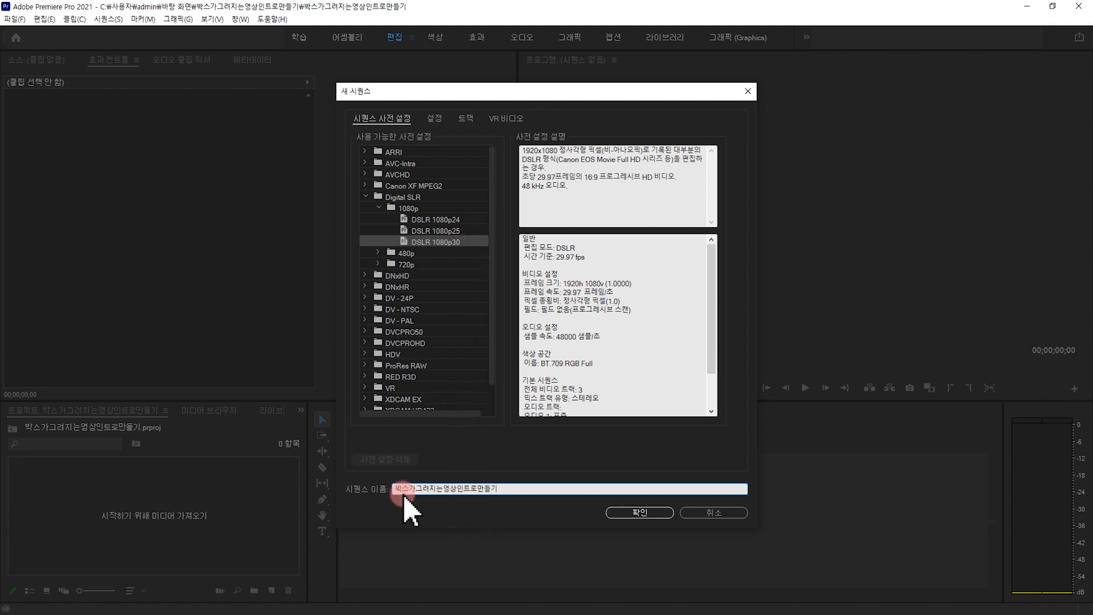
{"action": "left_click", "coordinate": [646, 515]}
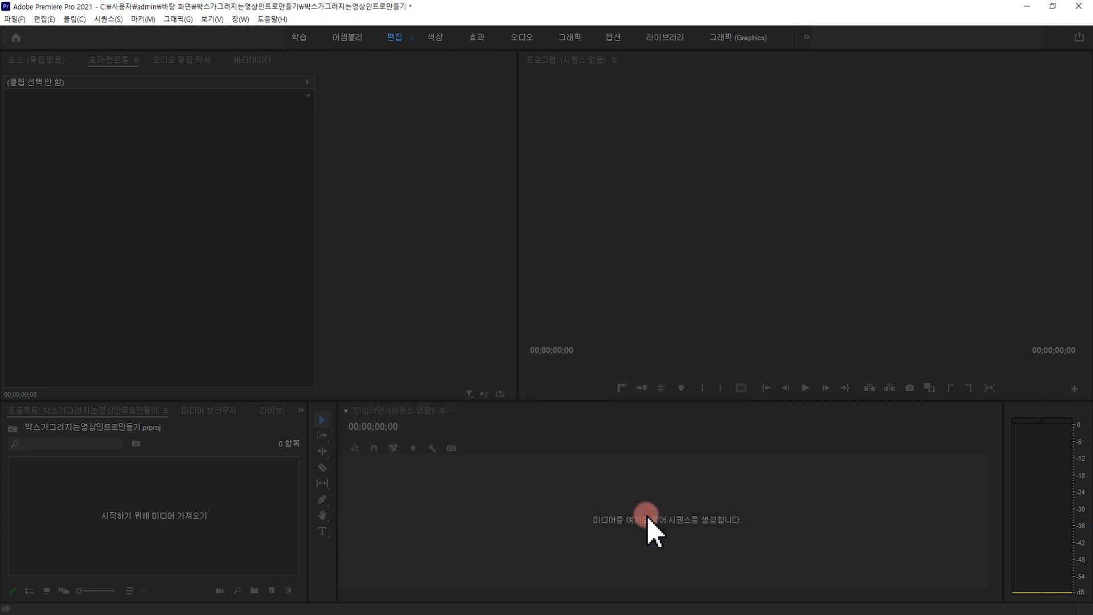
Import the media files 바다, 밤하늘 and Rainy_Sundays from the 박스가그려지는영상인트로만들기 folder into the project.
{"action": "double_click", "coordinate": [236, 534]}
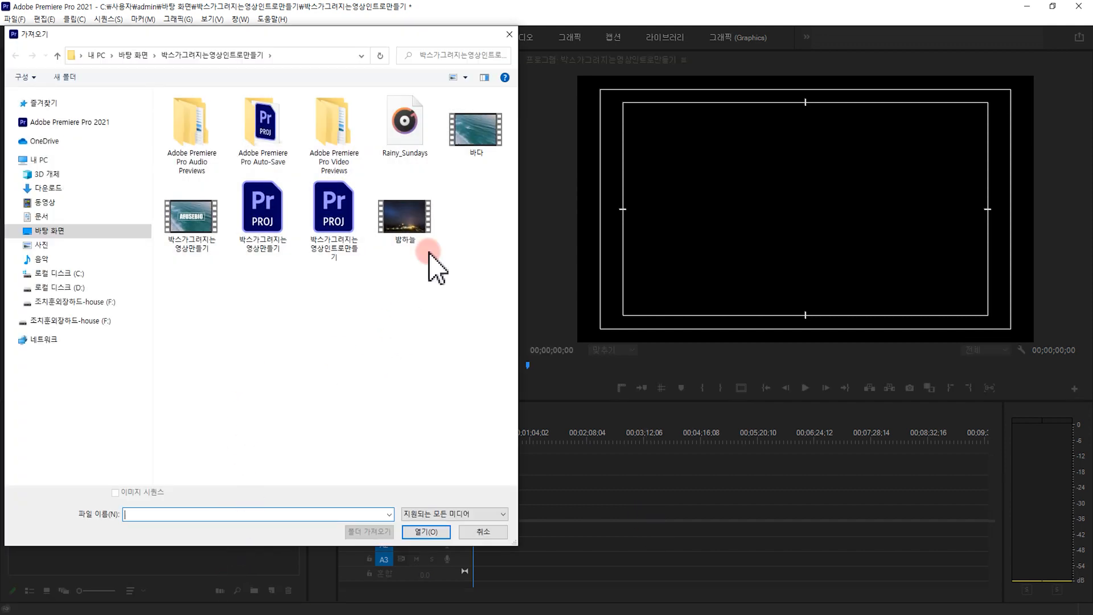
{"action": "left_click", "coordinate": [476, 141]}
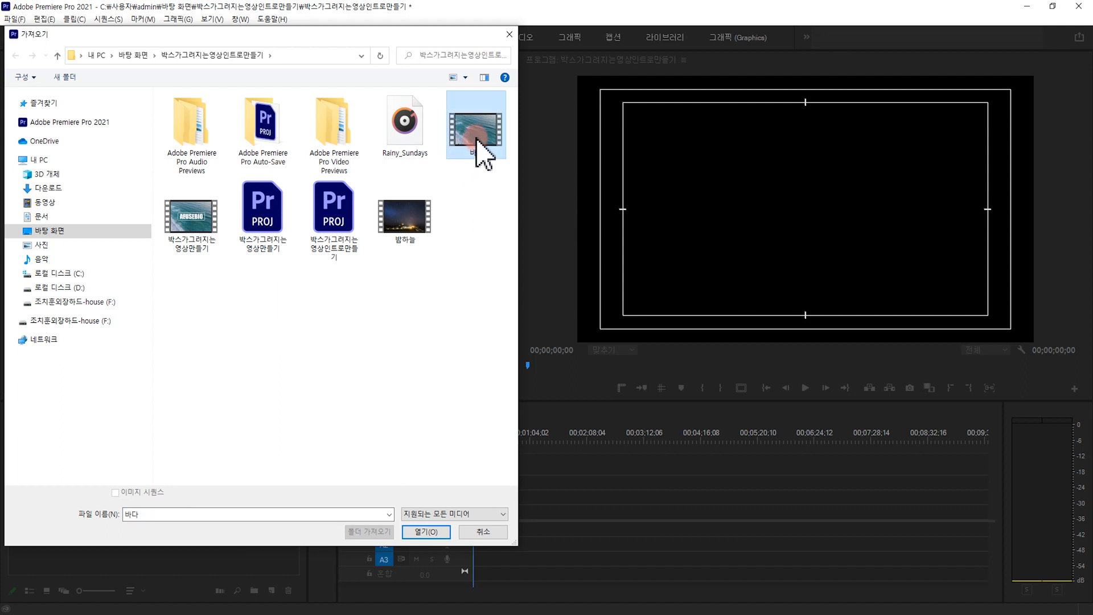
{"action": "left_click", "coordinate": [412, 225], "text": "ctrl"}
{"action": "left_click", "coordinate": [409, 129], "text": "ctrl"}
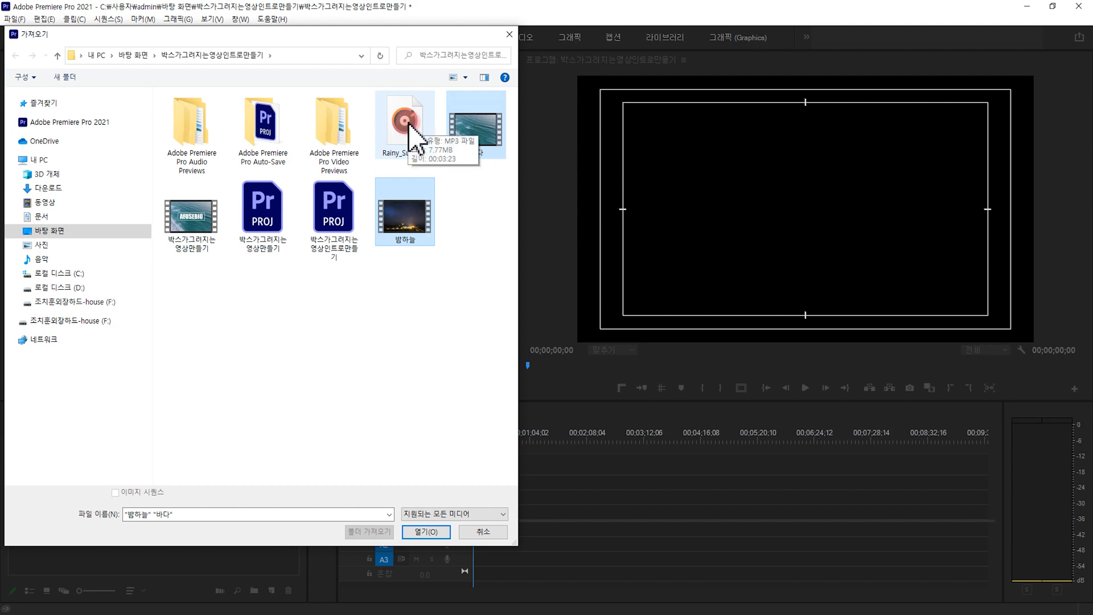
{"action": "left_click", "coordinate": [431, 530]}
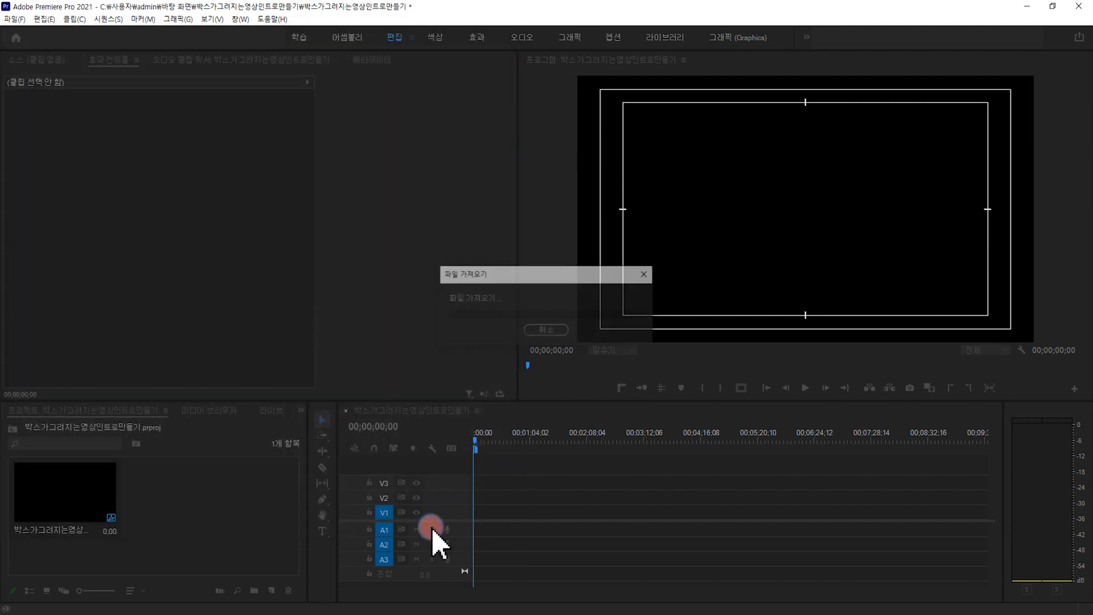
Place the clip 바다.mp4 on video track V1 at the start of the sequence.
{"action": "left_click", "coordinate": [208, 545]}
{"action": "left_click_drag", "start_coordinate": [229, 547], "coordinate": [224, 449]}
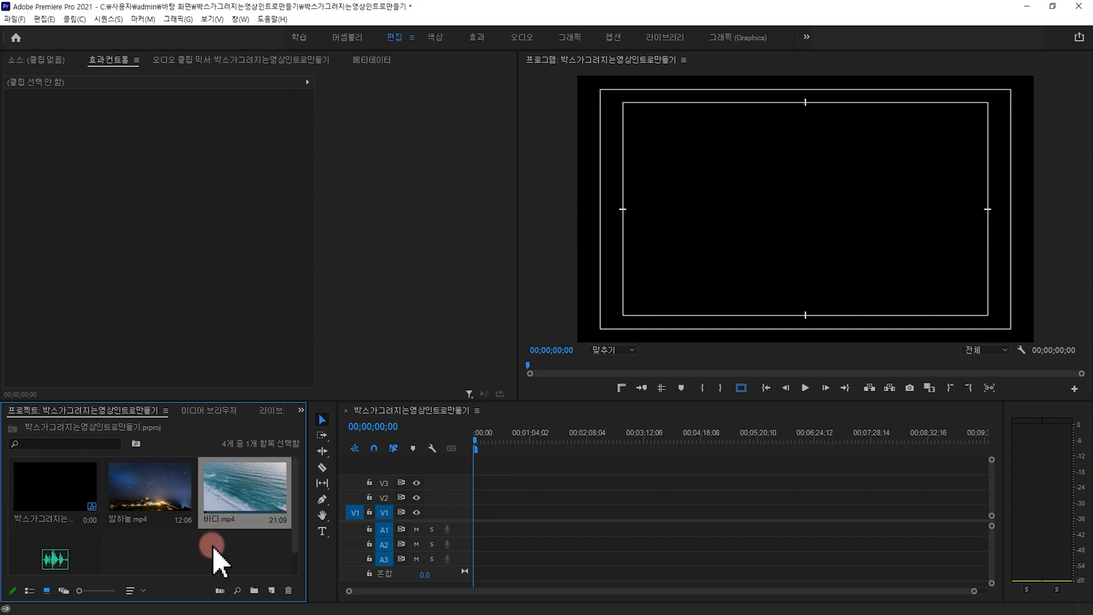
{"action": "left_click_drag", "start_coordinate": [247, 500], "coordinate": [477, 512]}
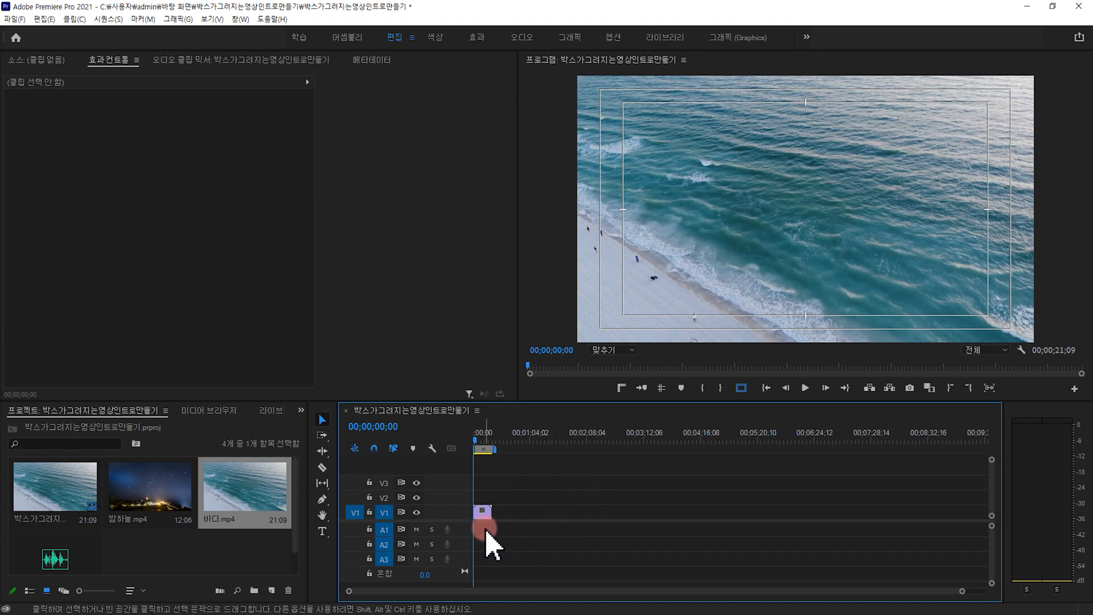
{"action": "key", "text": "="}
{"action": "key", "text": "="}
{"action": "key", "text": "="}
{"action": "key", "text": "="}
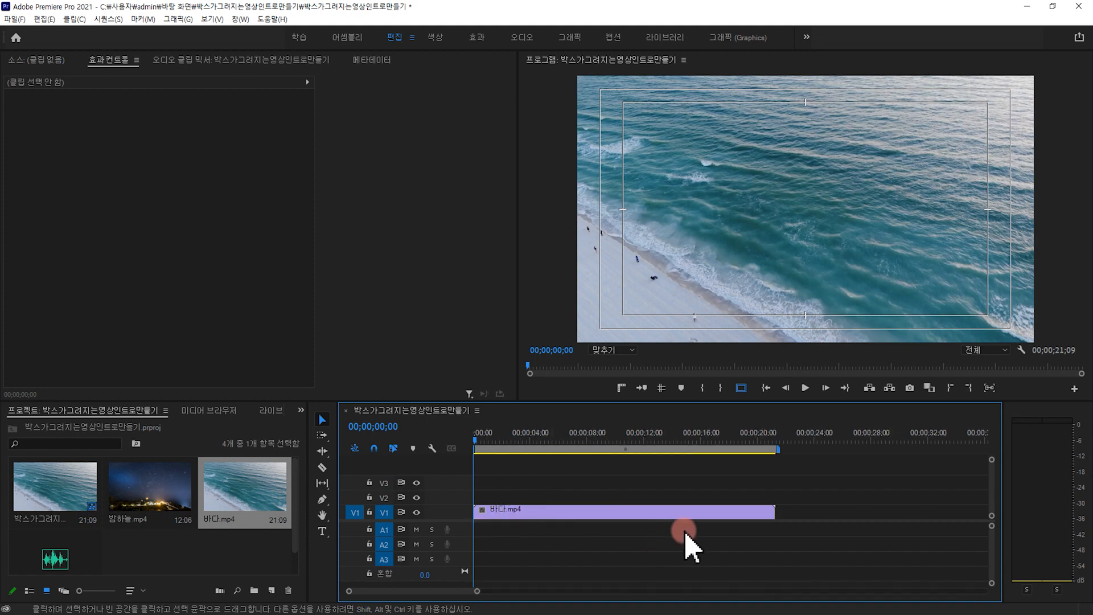
{"action": "key", "text": "minus"}
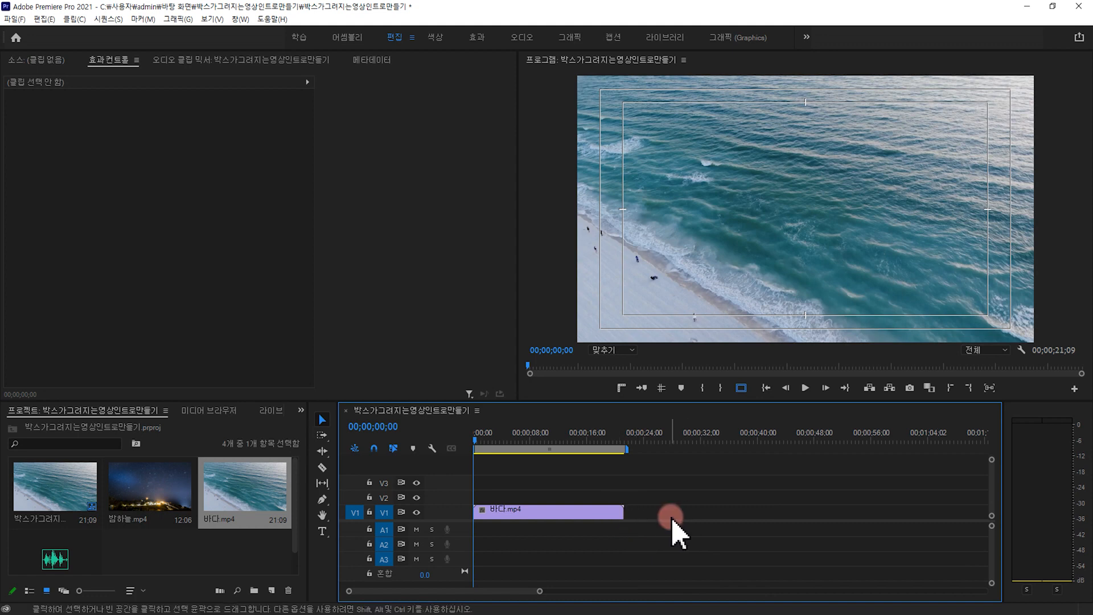
Add the text "AEUSEBIO" over the sea video with the Type tool, near the middle of the frame.
{"action": "left_click", "coordinate": [321, 532]}
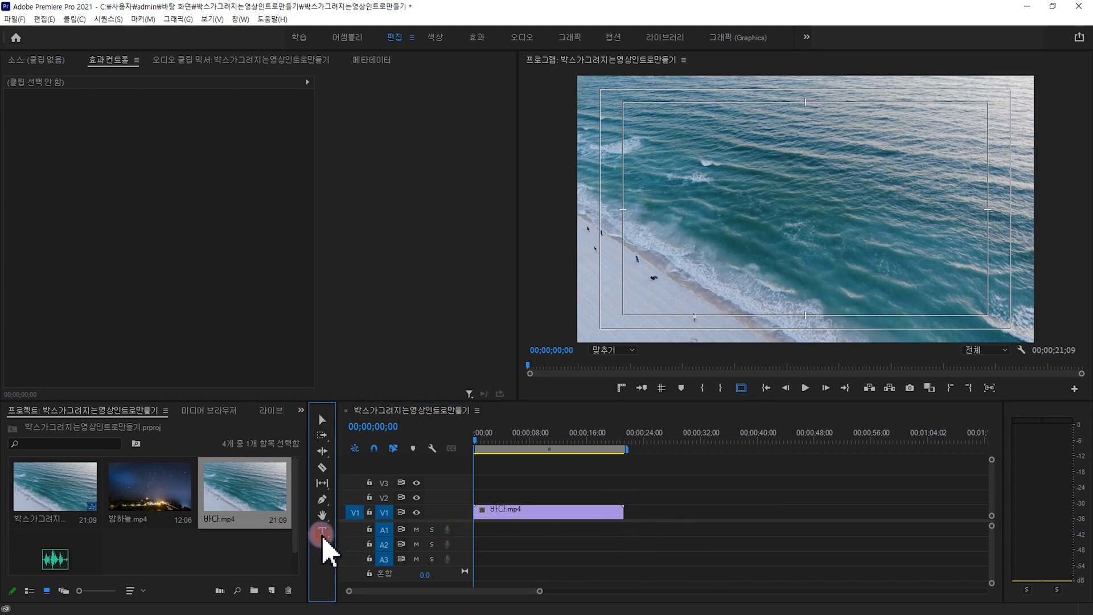
{"action": "left_click", "coordinate": [700, 210]}
{"action": "type", "text": "A"}
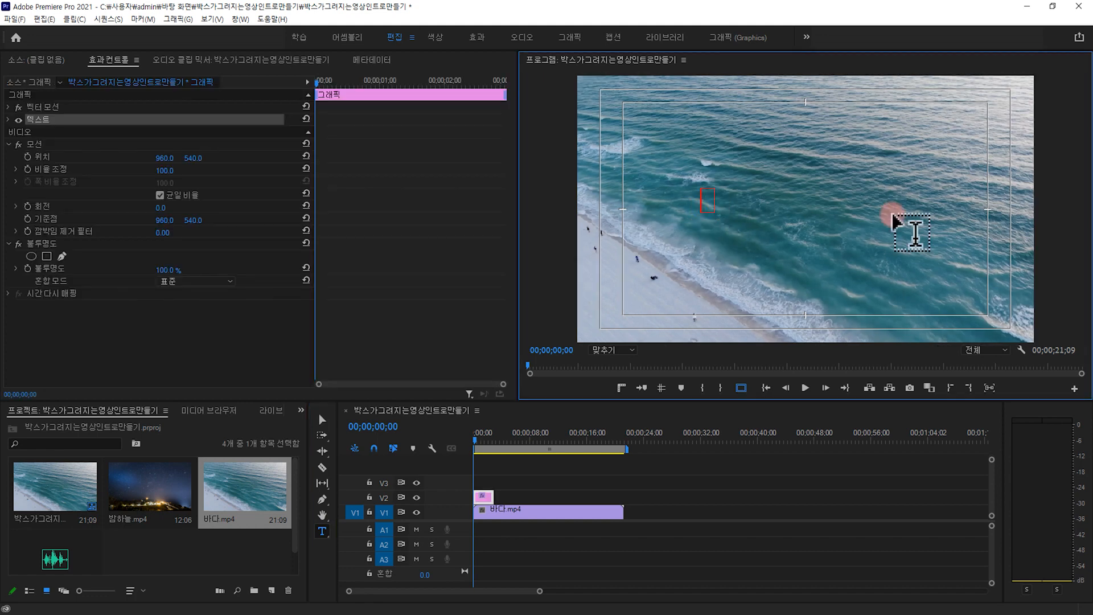
{"action": "left_click", "coordinate": [778, 541]}
{"action": "type", "text": "EUSEB"}
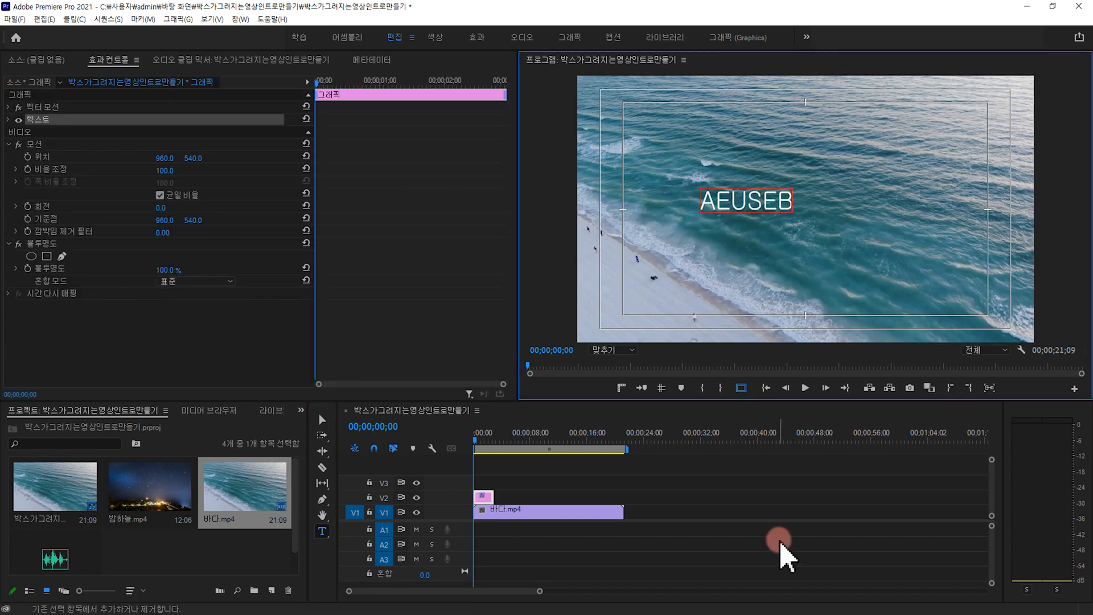
{"action": "type", "text": "IO"}
Enlarge the AEUSEBIO title in the frame and shift it slightly down and to the left.
{"action": "left_click", "coordinate": [322, 419]}
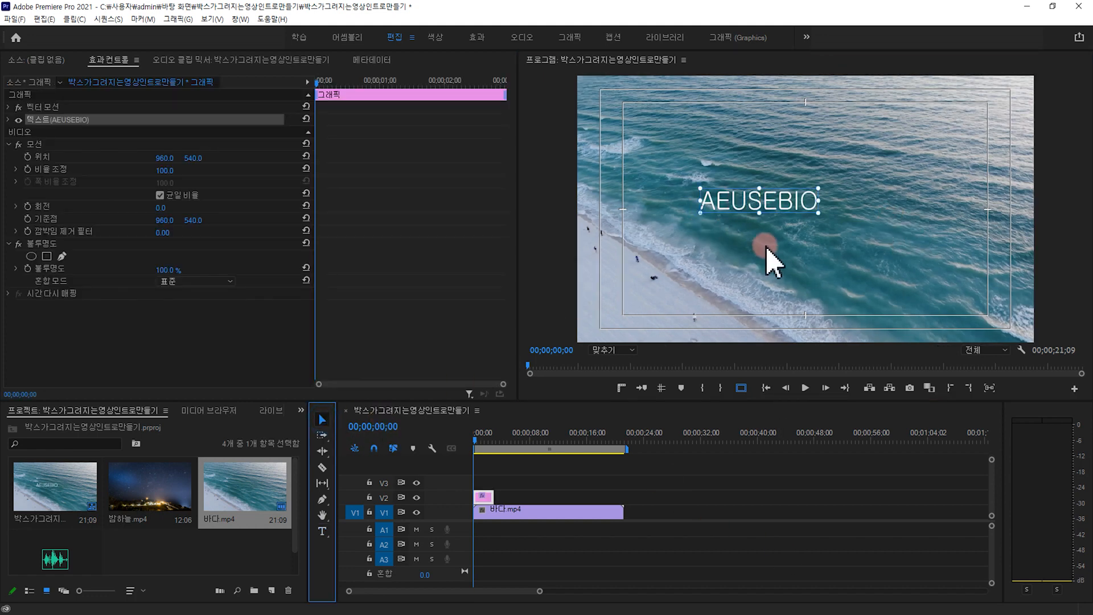
{"action": "left_click", "coordinate": [820, 200]}
{"action": "left_click_drag", "start_coordinate": [822, 200], "coordinate": [894, 197]}
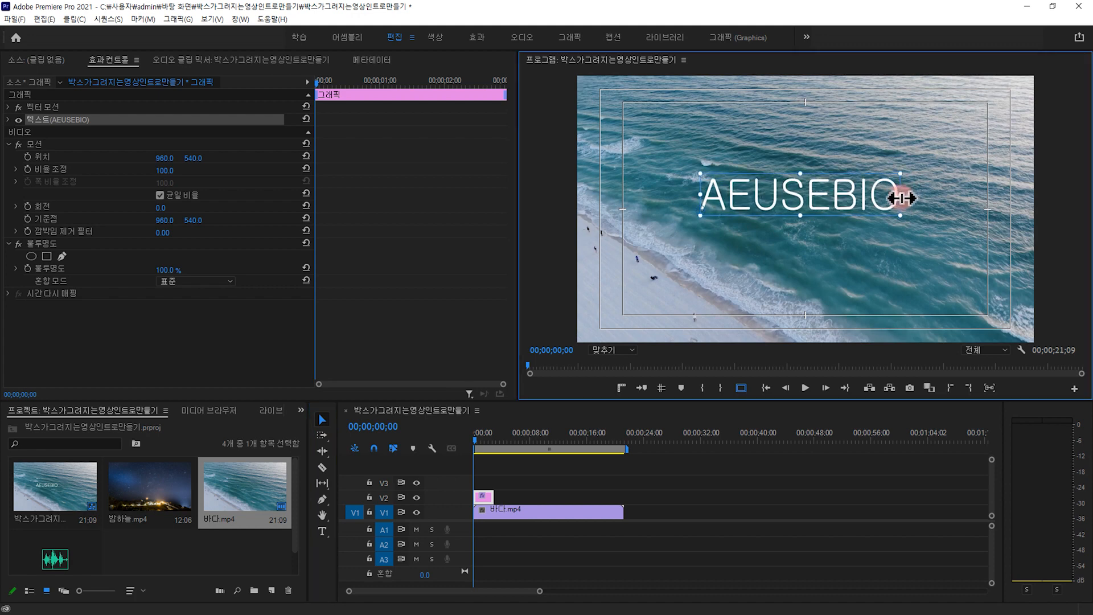
{"action": "left_click_drag", "start_coordinate": [824, 215], "coordinate": [827, 218]}
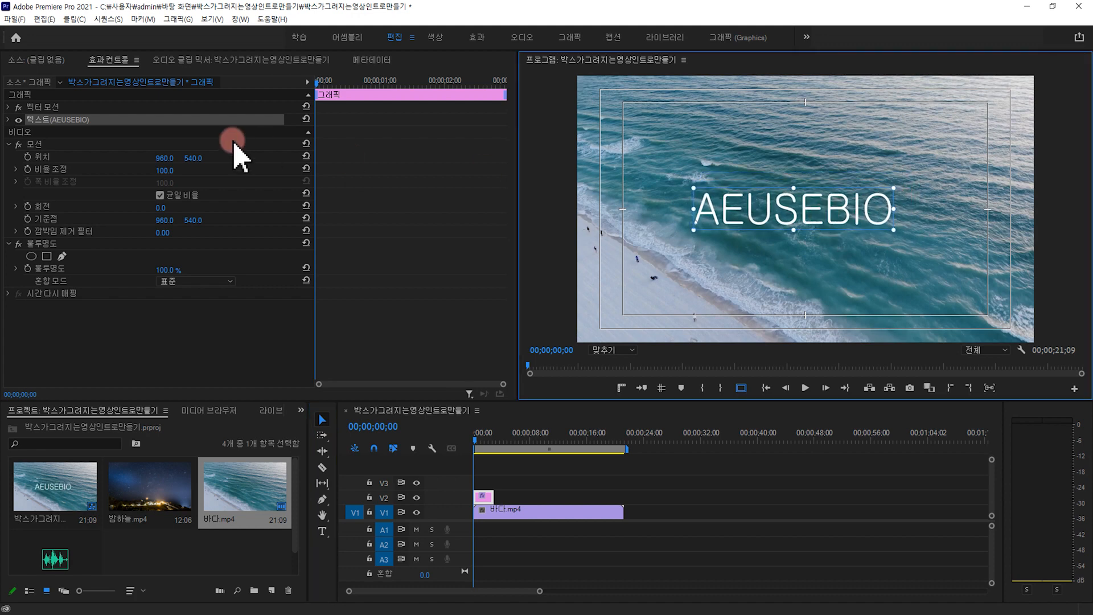
Set the font of the AEUSEBIO title to Impact.
{"action": "left_click", "coordinate": [8, 120]}
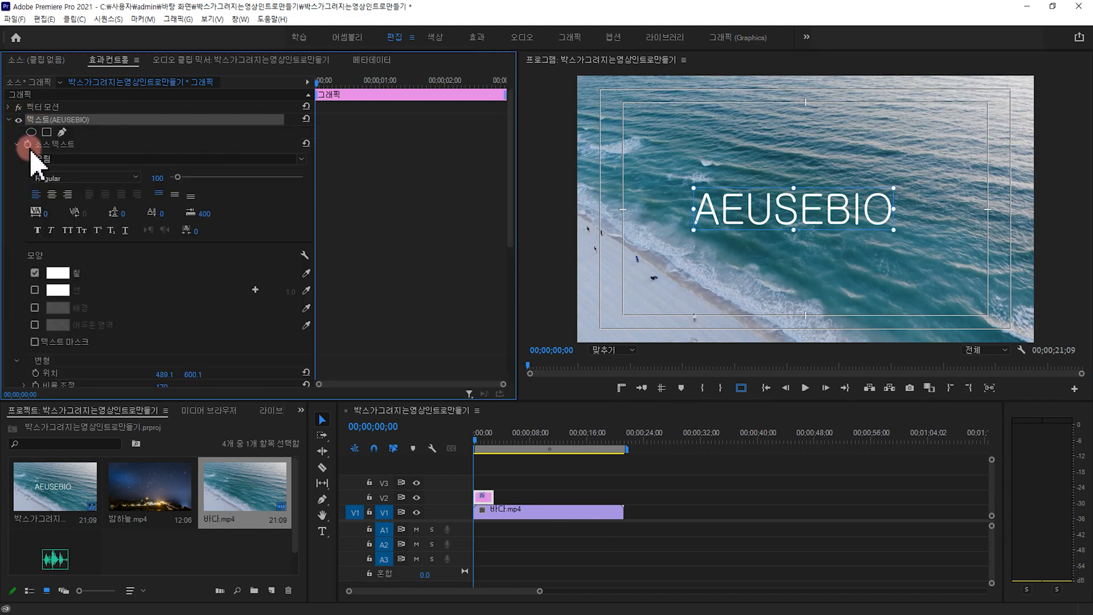
{"action": "left_click", "coordinate": [301, 159]}
{"action": "left_click", "coordinate": [86, 397]}
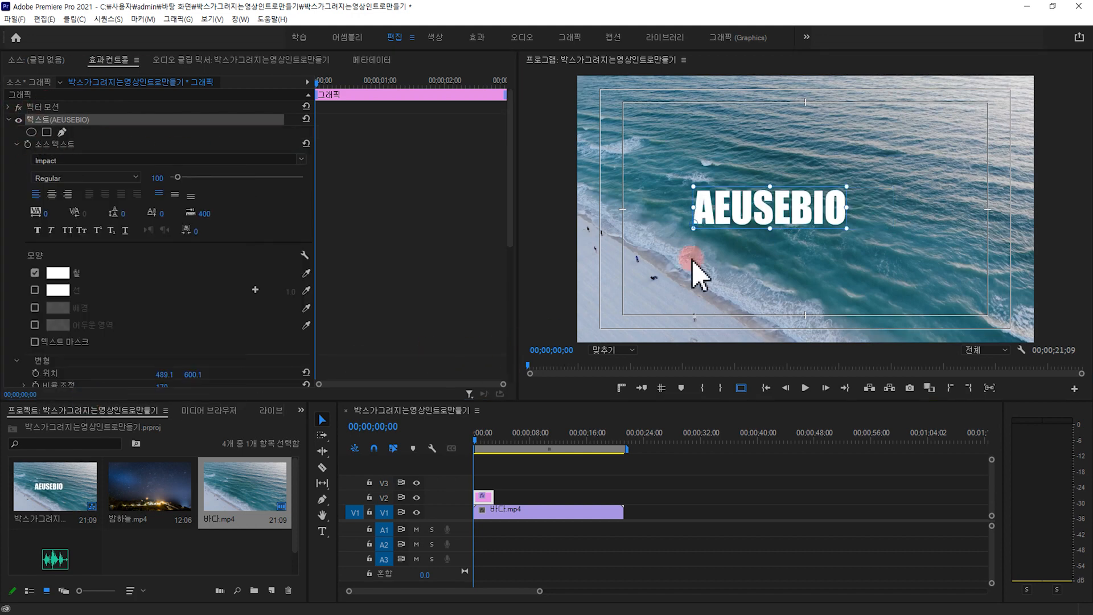
Enlarge the AEUSEBIO title slightly and centre it horizontally and vertically in the frame.
{"action": "mouse_move", "coordinate": [848, 207]}
{"action": "left_mouse_down"}
{"action": "mouse_move", "coordinate": [865, 206]}
{"action": "mouse_move", "coordinate": [837, 246]}
{"action": "mouse_move", "coordinate": [852, 234]}
{"action": "mouse_move", "coordinate": [847, 217]}
{"action": "left_mouse_up"}
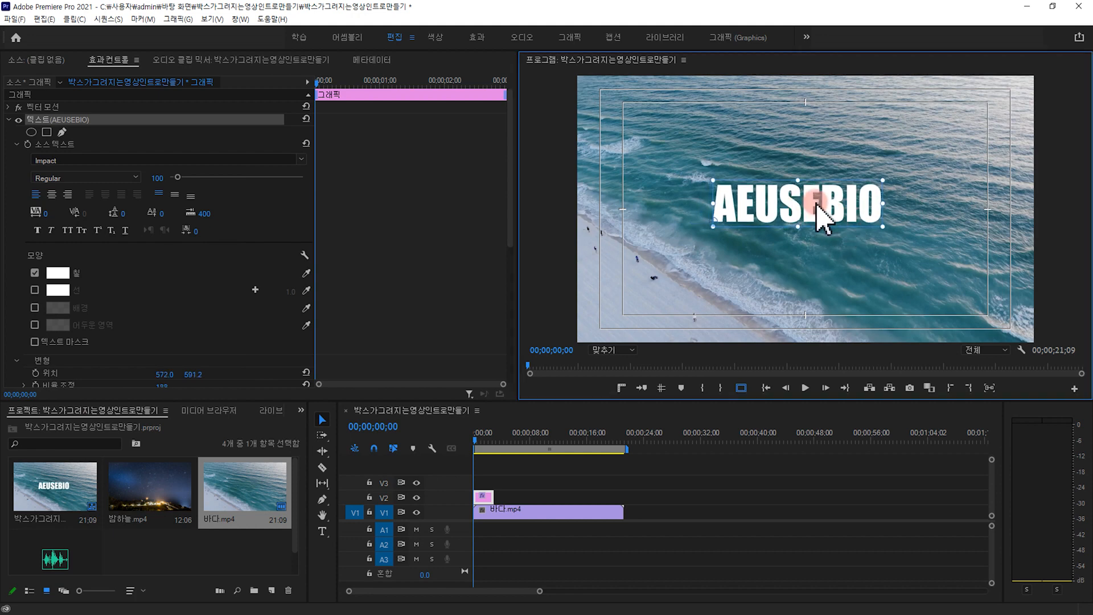
{"action": "left_click_drag", "start_coordinate": [799, 211], "coordinate": [807, 217]}
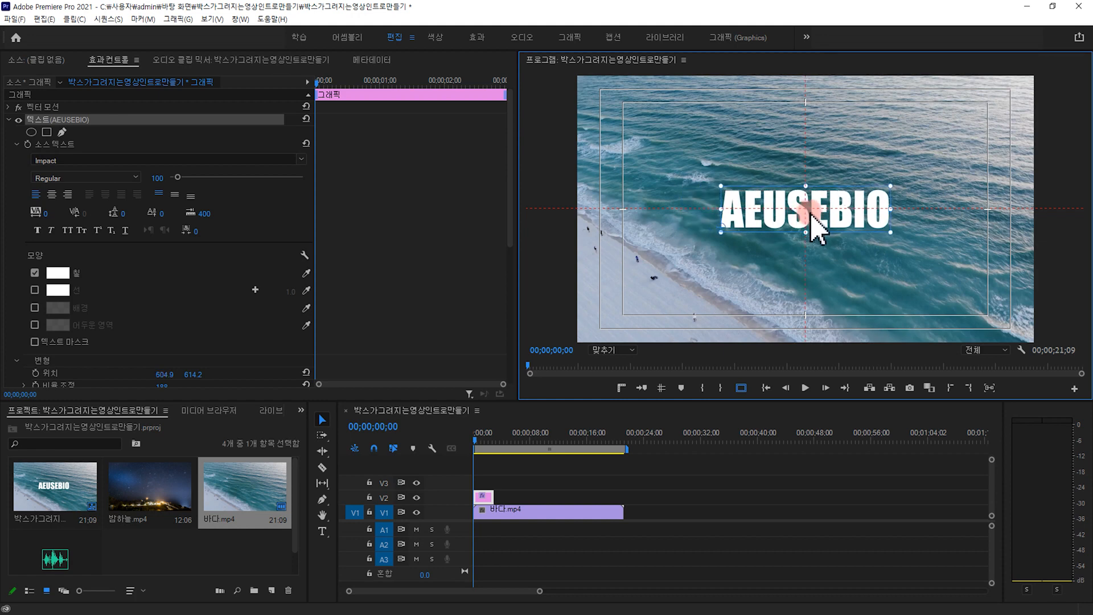
{"action": "left_click_drag", "start_coordinate": [810, 214], "coordinate": [810, 214]}
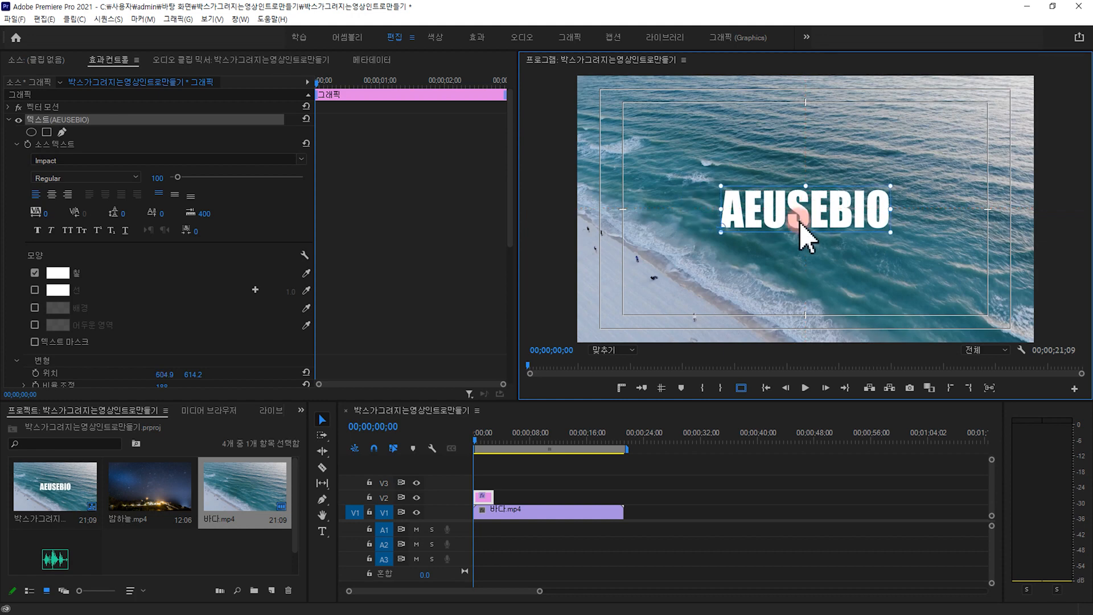
Deselect the title and draw a rectangle around the AEUSEBIO text as a separate graphic on V3.
{"action": "left_click", "coordinate": [680, 507]}
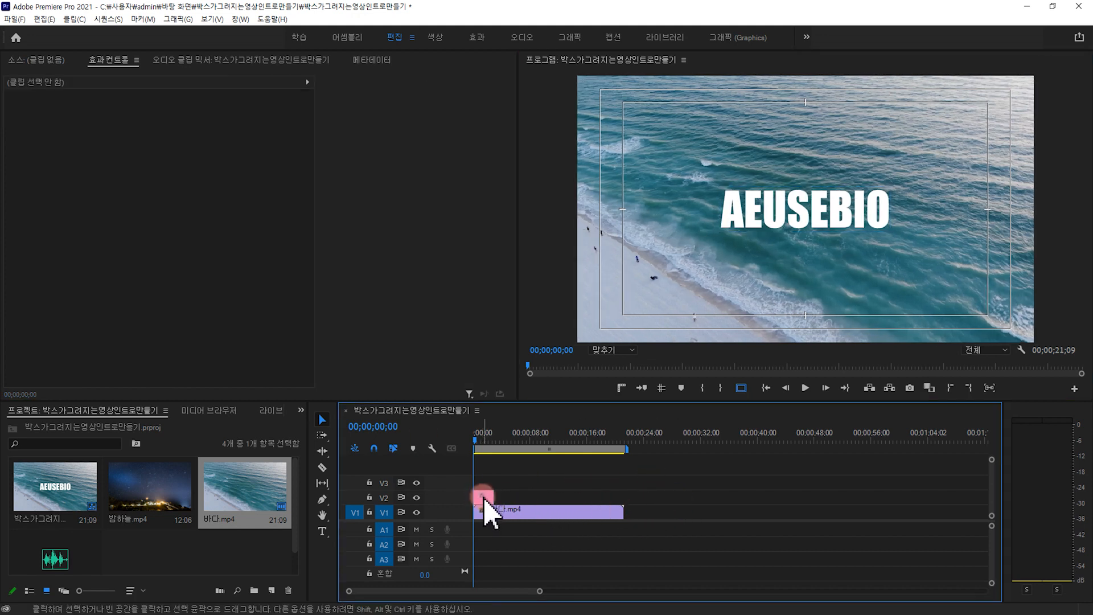
{"action": "left_click_drag", "start_coordinate": [321, 499], "coordinate": [365, 516]}
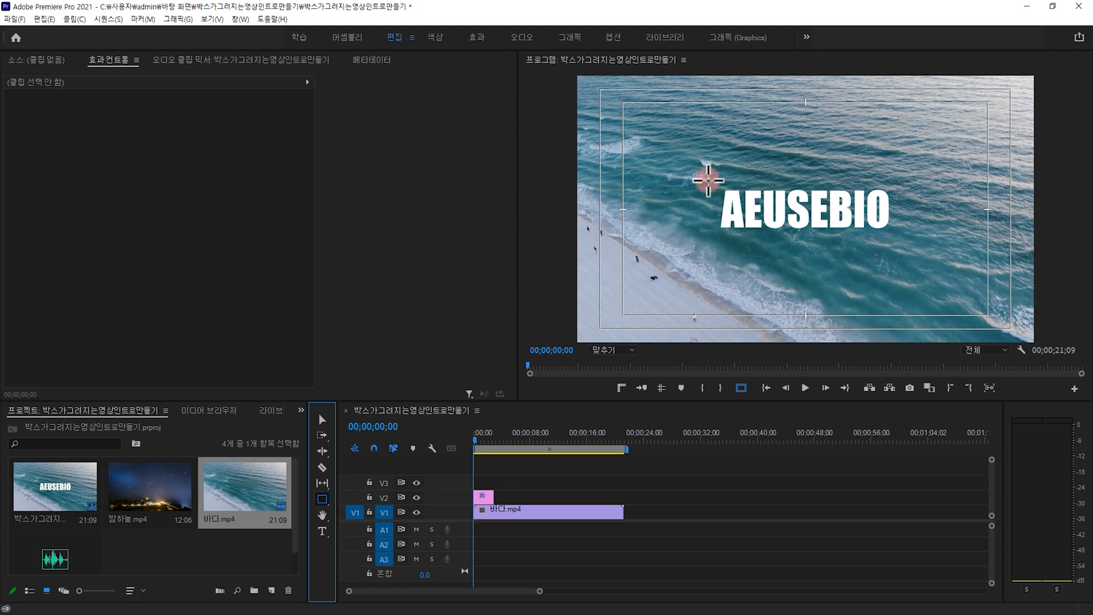
{"action": "left_click_drag", "start_coordinate": [699, 177], "coordinate": [905, 237]}
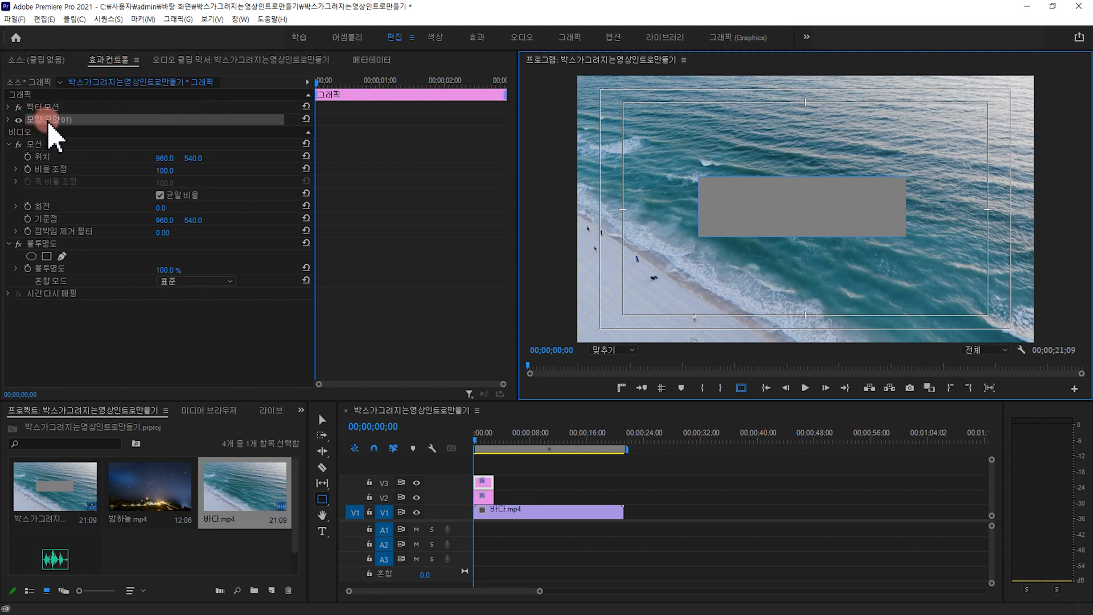
Turn off the rectangle's fill and give it a white stroke with a width of 10.
{"action": "left_click", "coordinate": [10, 120]}
{"action": "left_click", "coordinate": [34, 174]}
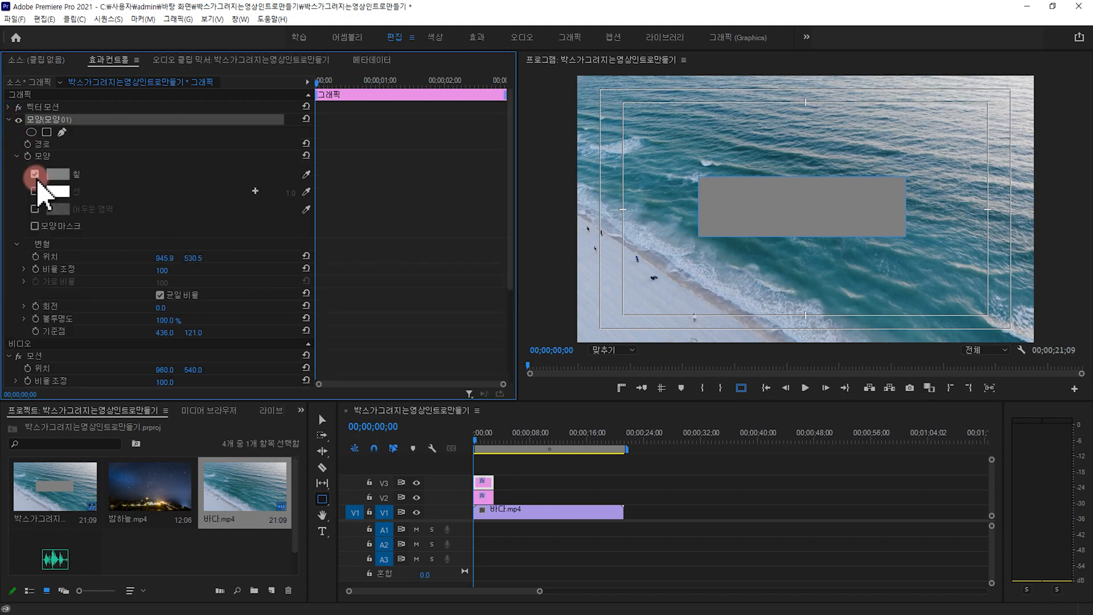
{"action": "left_click", "coordinate": [35, 192]}
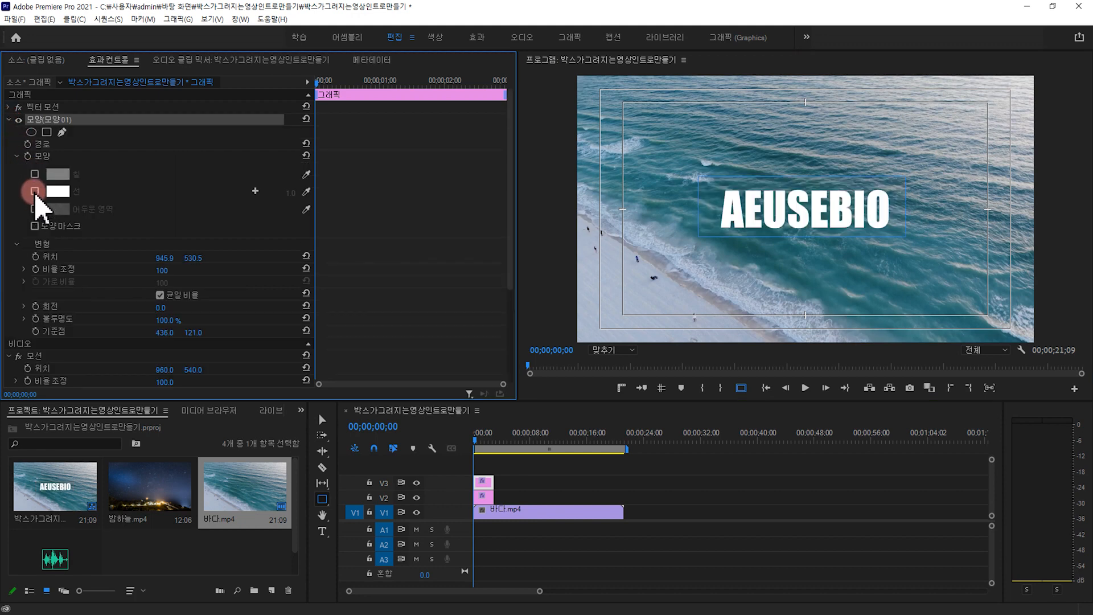
{"action": "left_click", "coordinate": [72, 194]}
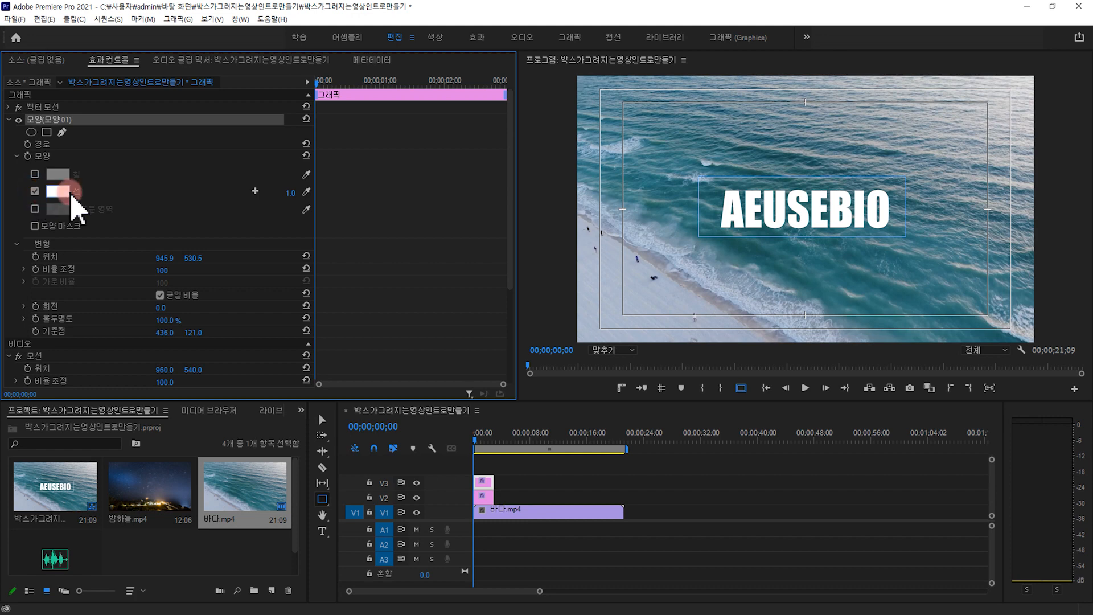
{"action": "left_click", "coordinate": [291, 193]}
{"action": "type", "text": "10"}
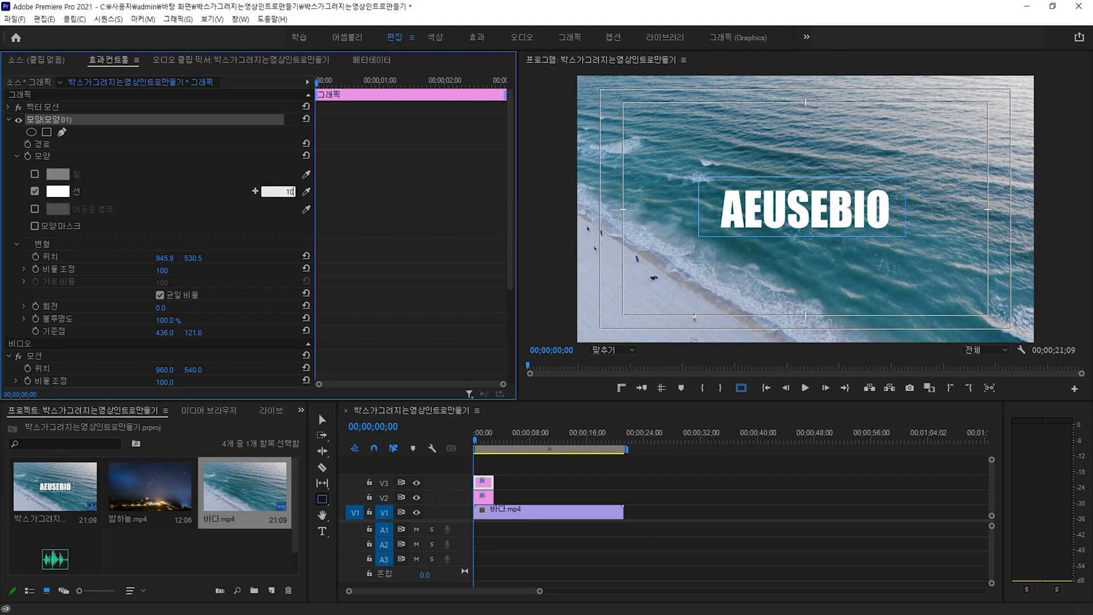
{"action": "key", "text": "Return"}
Adjust the outlined rectangle's edges with the Selection tool so it fits more closely around the AEUSEBIO text.
{"action": "left_click", "coordinate": [328, 426]}
{"action": "left_click", "coordinate": [792, 183]}
{"action": "left_click_drag", "start_coordinate": [800, 175], "coordinate": [800, 181]}
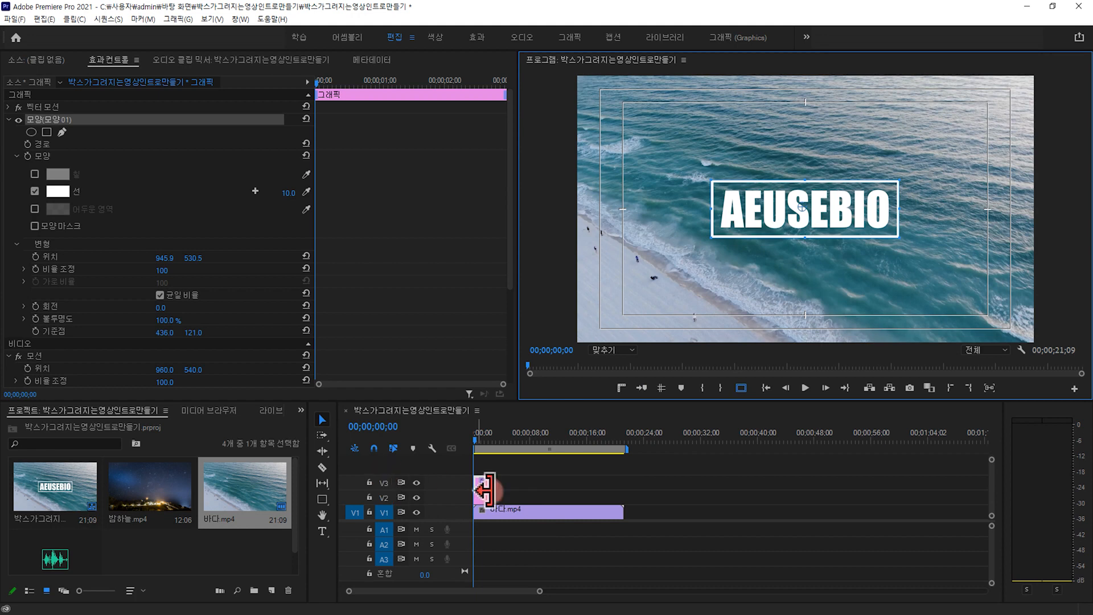
Cut the 바다.mp4 clip on V1 at 00;00;05;00 and delete the part after the cut.
{"action": "left_click", "coordinate": [370, 427]}
{"action": "type", "text": "5."}
{"action": "key", "text": "Return"}
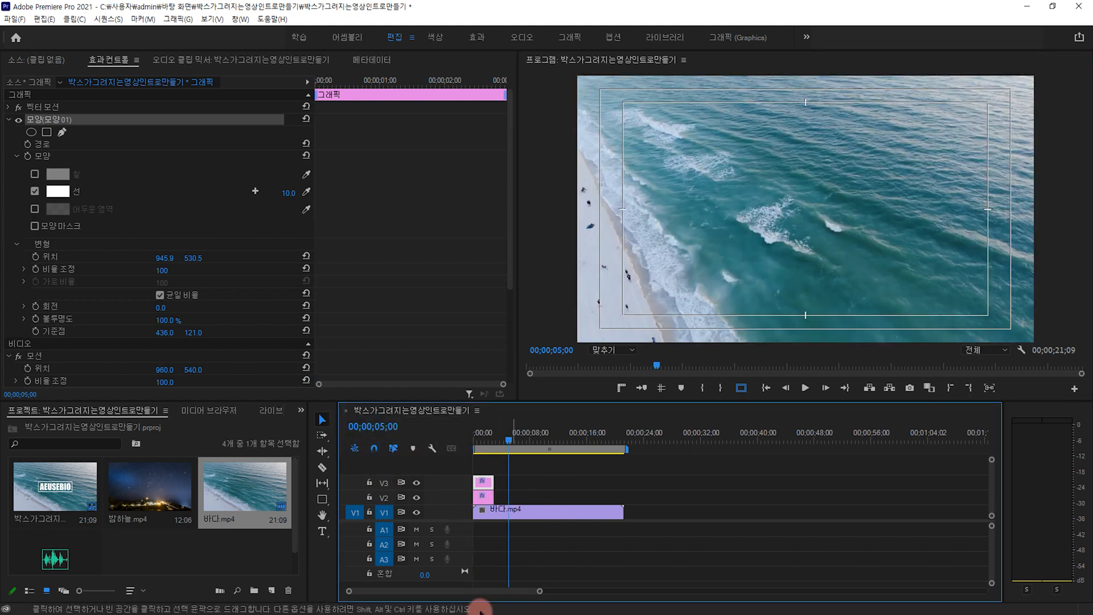
{"action": "left_click", "coordinate": [530, 514]}
{"action": "left_click_drag", "start_coordinate": [533, 517], "coordinate": [534, 503]}
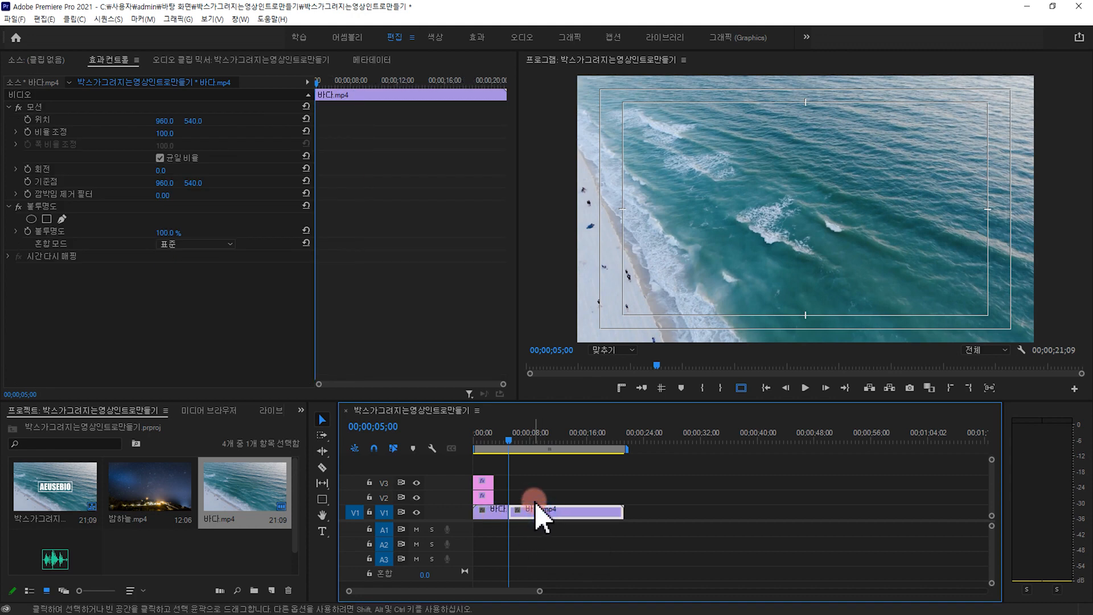
{"action": "key", "text": "Delete"}
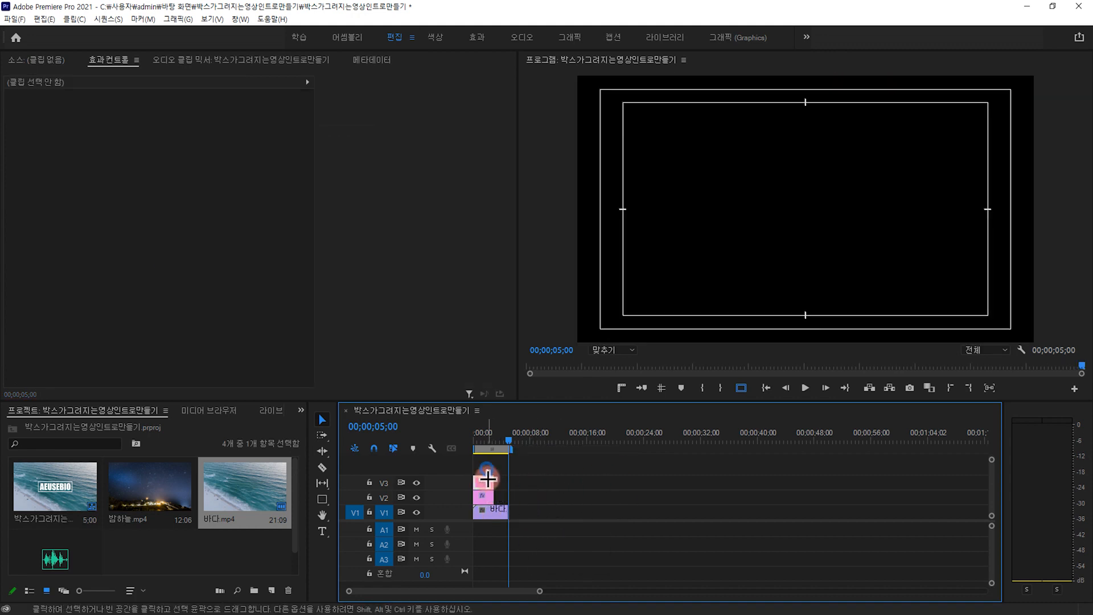
Extend the title and rectangle graphic clips to end at 00;00;05;00, and return the playhead to the sequence start.
{"action": "left_click_drag", "start_coordinate": [489, 499], "coordinate": [509, 491]}
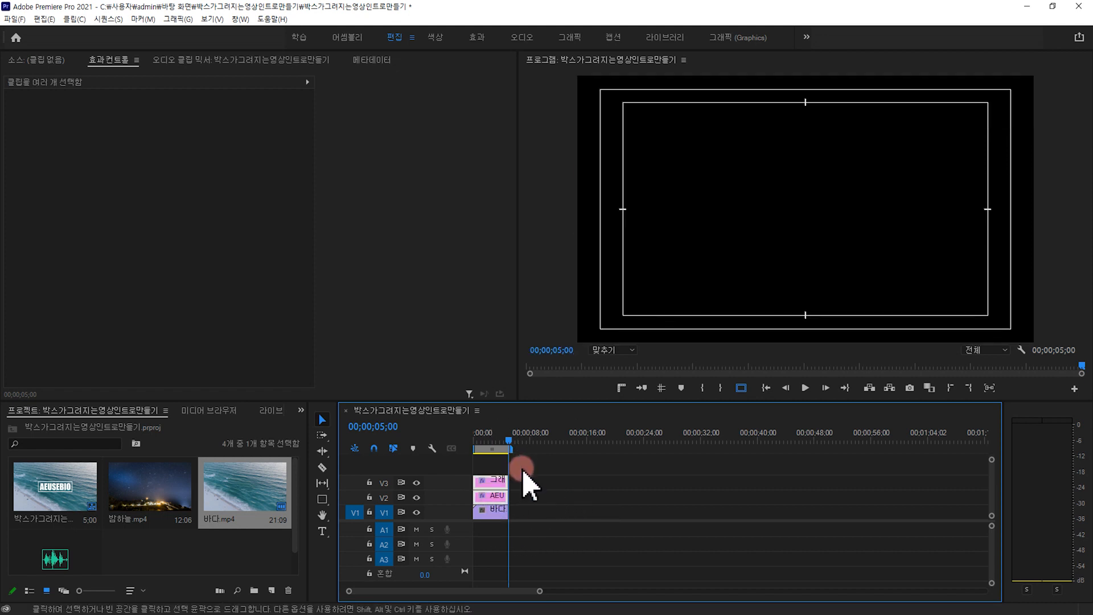
{"action": "key", "text": "Home"}
{"action": "left_click", "coordinate": [547, 500]}
Find the 방사형 지우기 video effect in the effects library and apply it to the rectangle graphic clip on V3.
{"action": "left_click", "coordinate": [493, 501]}
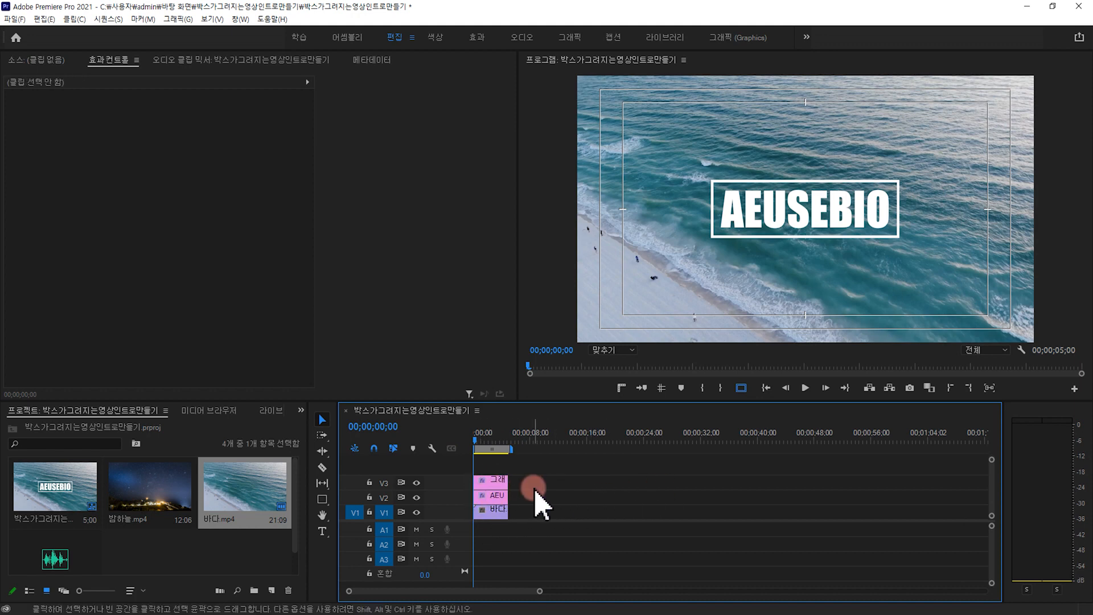
{"action": "left_click", "coordinate": [493, 482]}
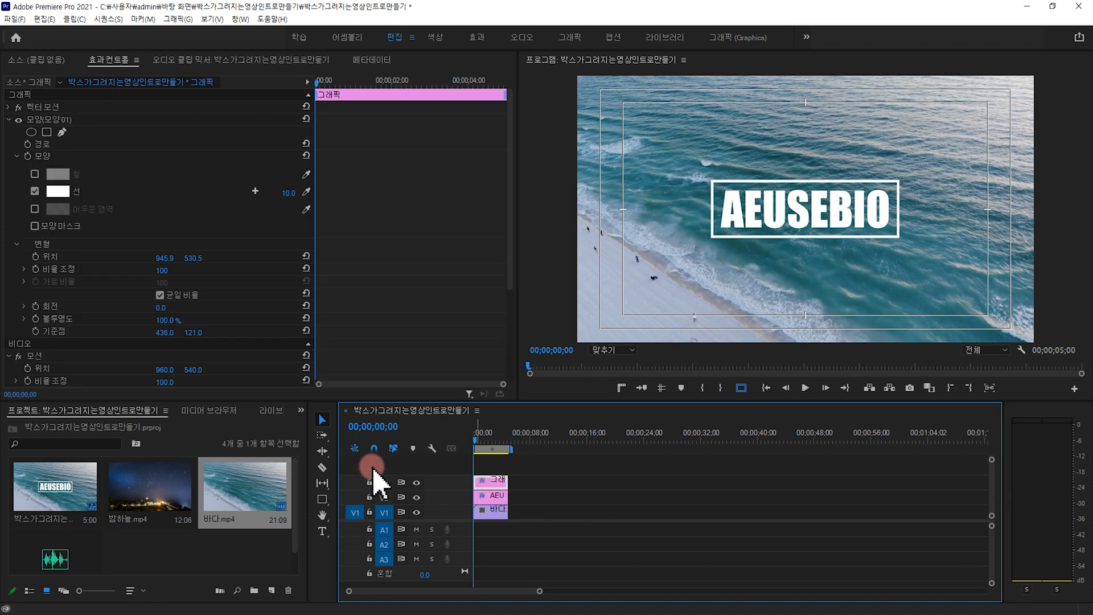
{"action": "key", "text": "shift+7"}
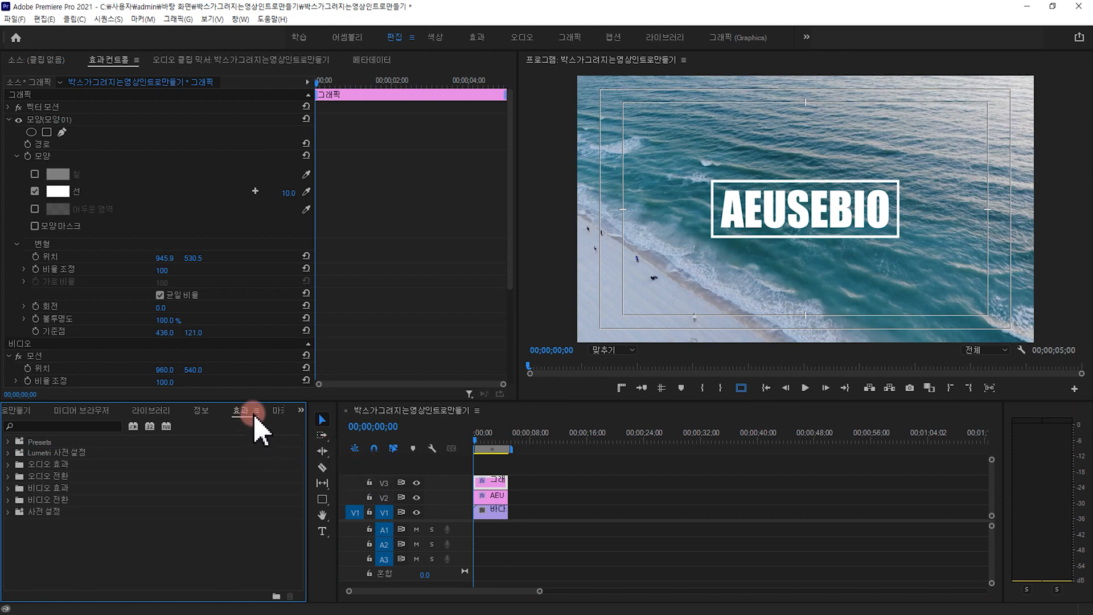
{"action": "left_click", "coordinate": [71, 426]}
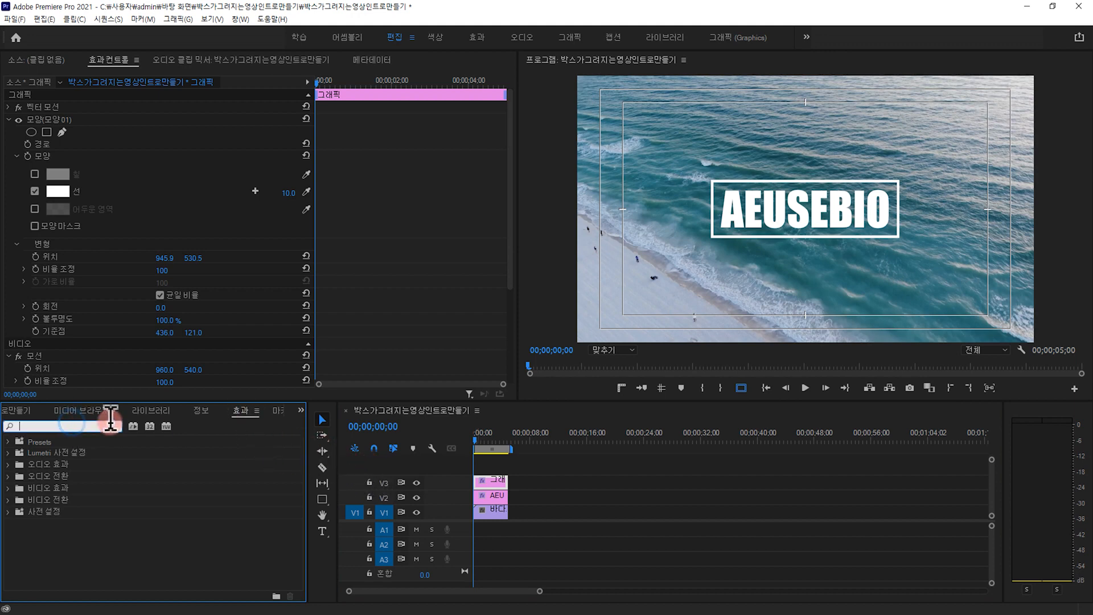
{"action": "type", "text": "방사형"}
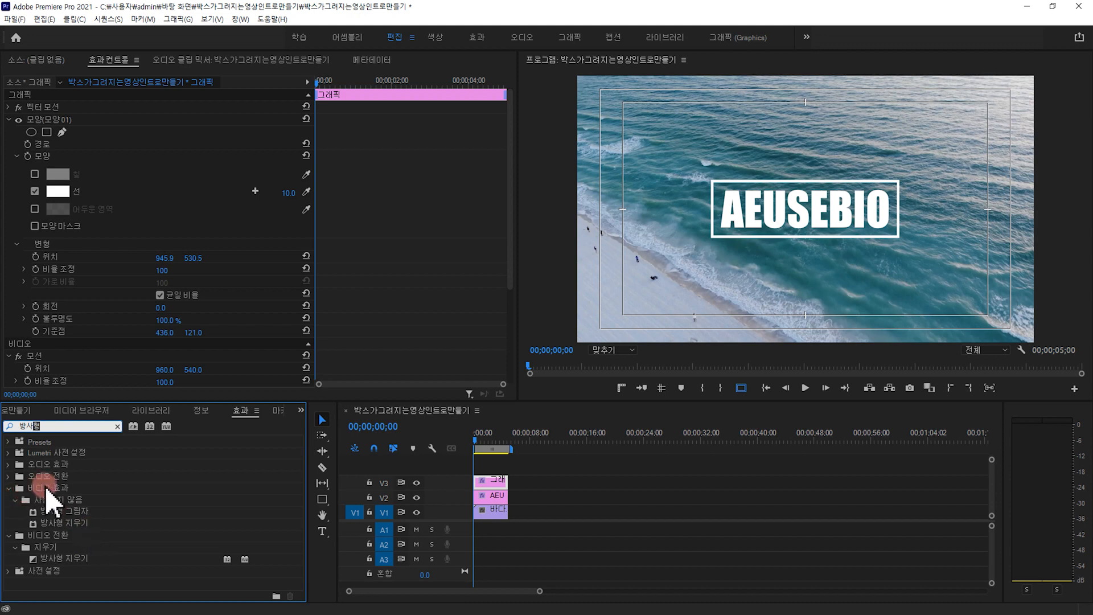
{"action": "left_click", "coordinate": [65, 525]}
{"action": "left_click_drag", "start_coordinate": [63, 526], "coordinate": [497, 484]}
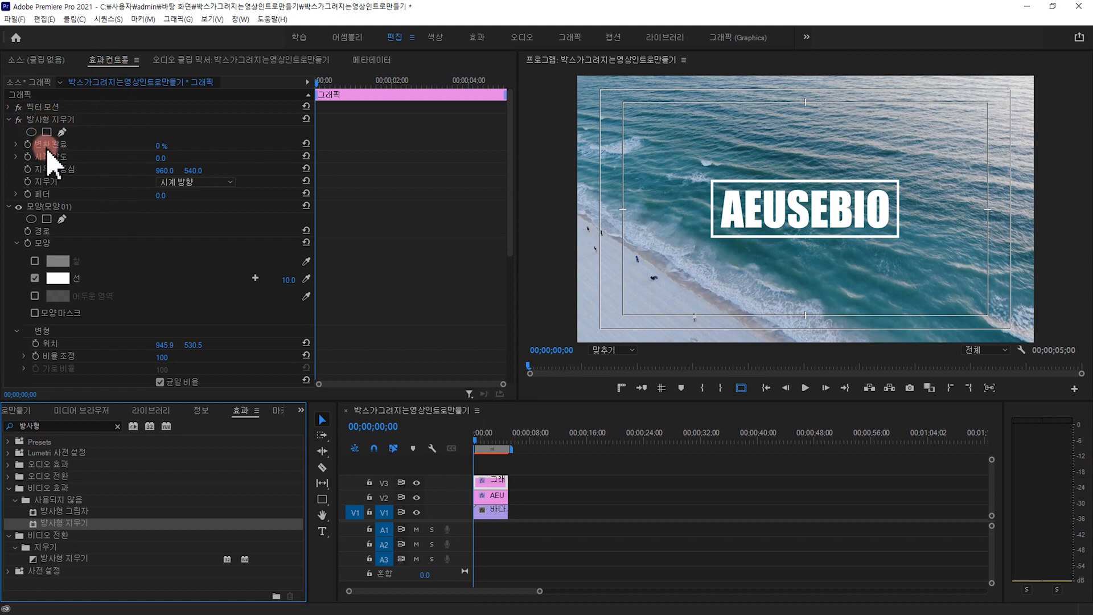
Set the 방사형 지우기 effect's 변환 완료 to 100% and start keyframing it at 00;00;00;00.
{"action": "left_click", "coordinate": [160, 147]}
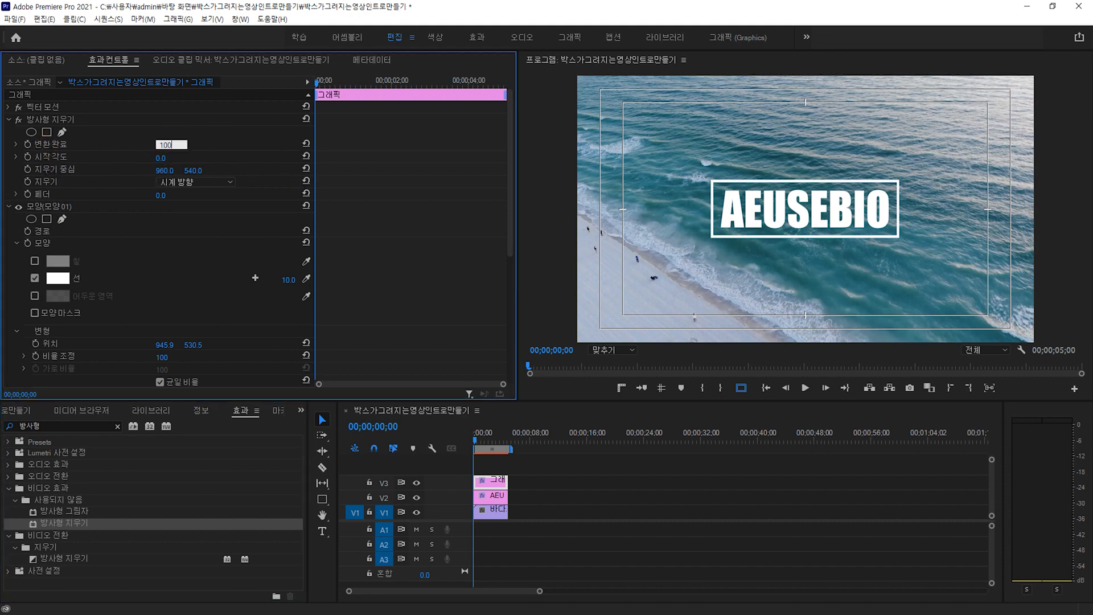
{"action": "key", "text": "Return"}
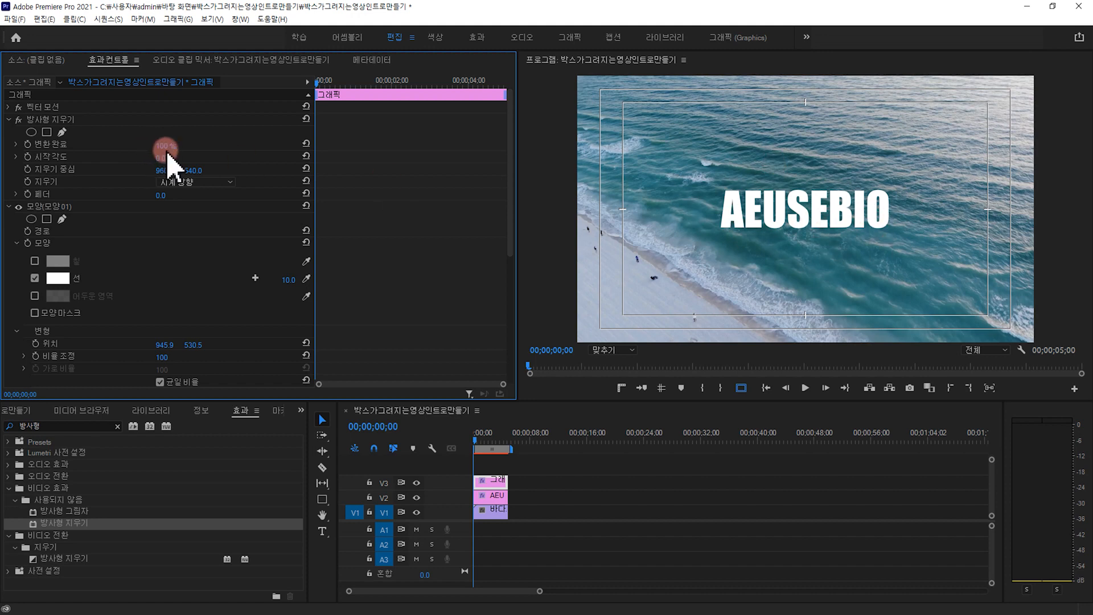
{"action": "left_click", "coordinate": [27, 146]}
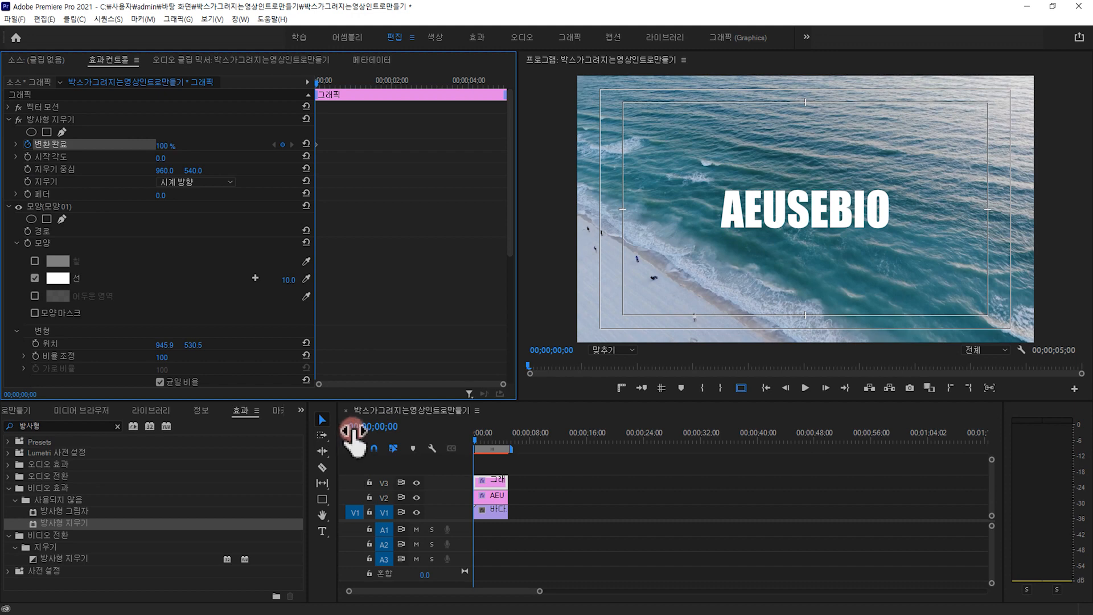
Add a 변환 완료 keyframe of 0% at 00;00;02;00 so the box is fully drawn around the title.
{"action": "left_click", "coordinate": [373, 427]}
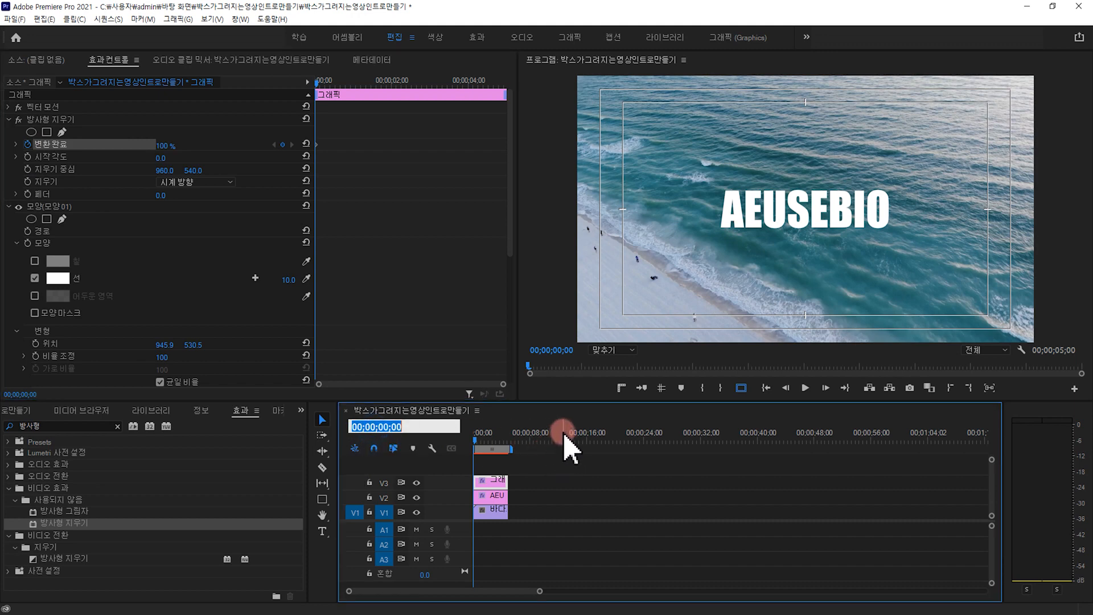
{"action": "type", "text": "2"}
{"action": "key", "text": "Return"}
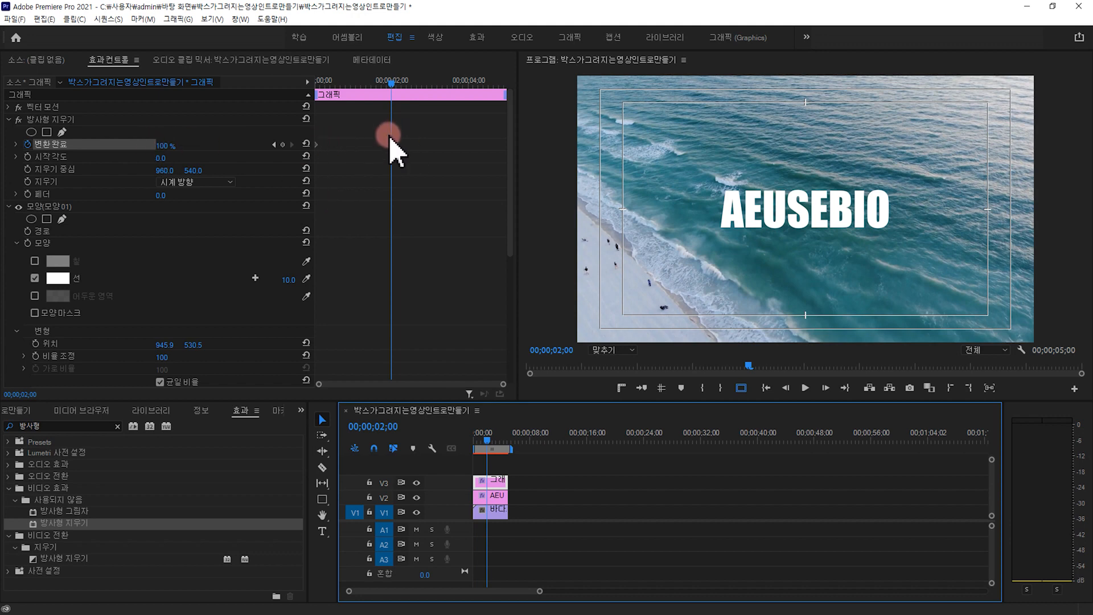
{"action": "left_click", "coordinate": [165, 145]}
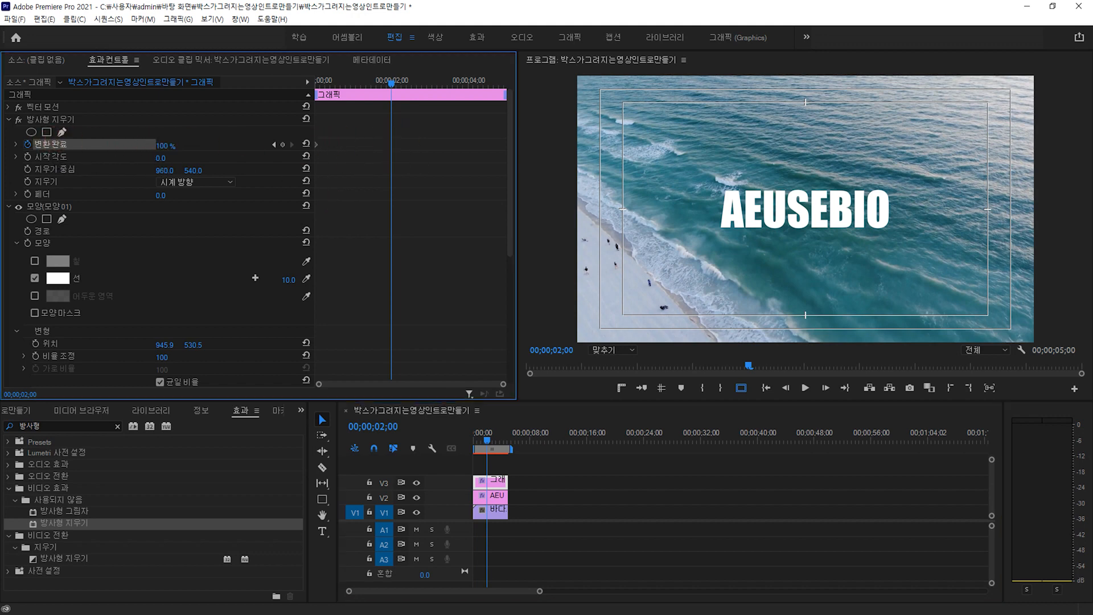
{"action": "left_click_drag", "start_coordinate": [164, 145], "coordinate": [119, 145]}
{"action": "mouse_move", "coordinate": [387, 84]}
{"action": "left_mouse_down"}
{"action": "mouse_move", "coordinate": [307, 100]}
{"action": "mouse_move", "coordinate": [406, 100]}
{"action": "mouse_move", "coordinate": [332, 89]}
{"action": "mouse_move", "coordinate": [402, 89]}
{"action": "mouse_move", "coordinate": [392, 86]}
{"action": "left_mouse_up"}
{"action": "left_click", "coordinate": [694, 213]}
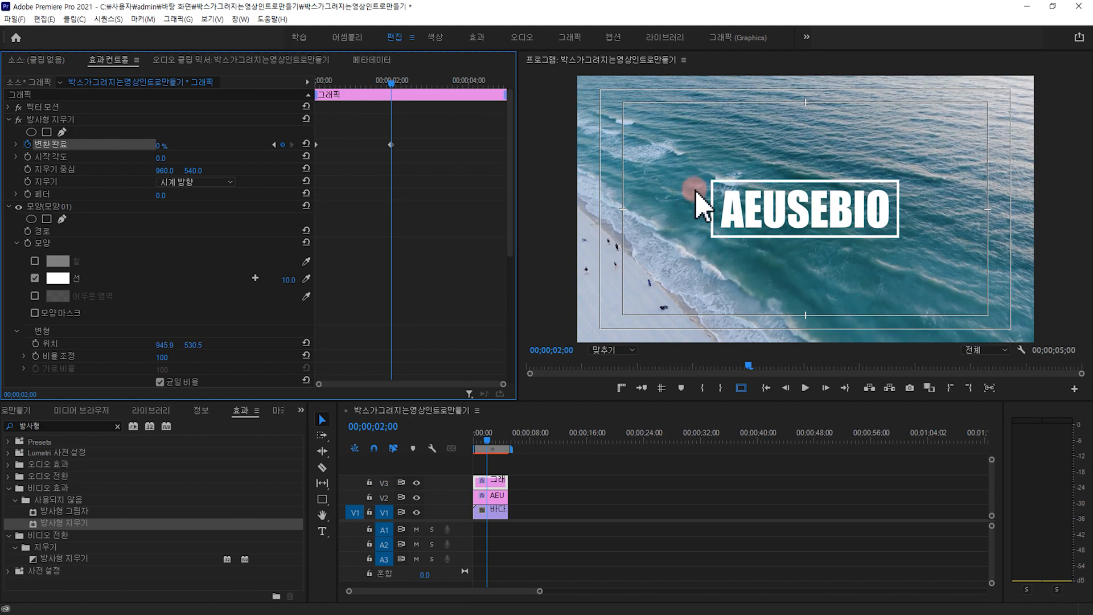
{"action": "mouse_move", "coordinate": [389, 94]}
{"action": "left_mouse_down"}
{"action": "mouse_move", "coordinate": [306, 105]}
{"action": "mouse_move", "coordinate": [397, 105]}
{"action": "left_mouse_up"}
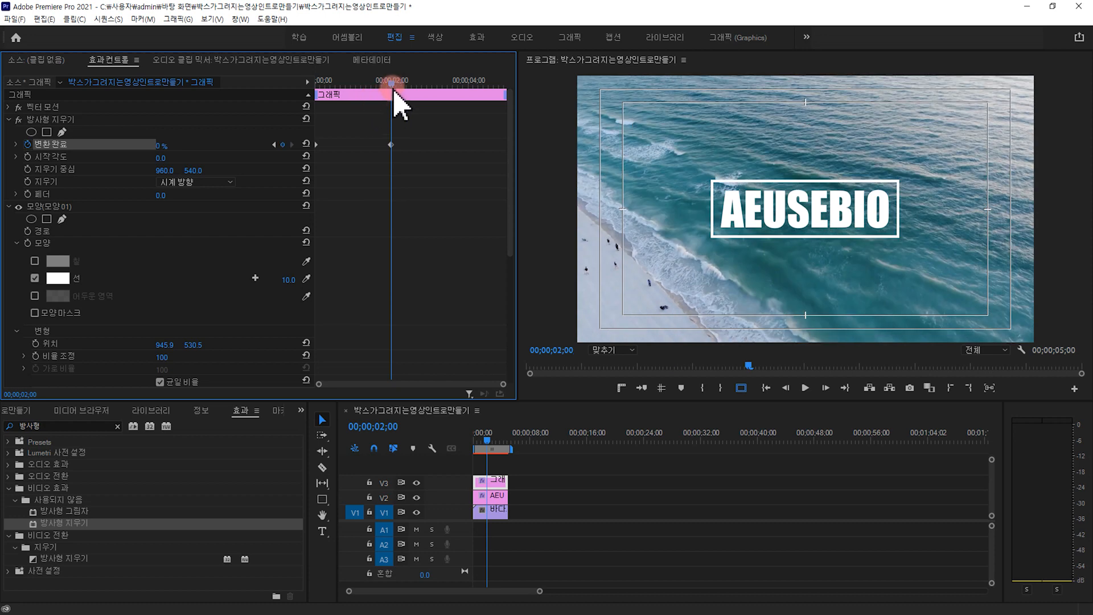
{"action": "left_click", "coordinate": [392, 144]}
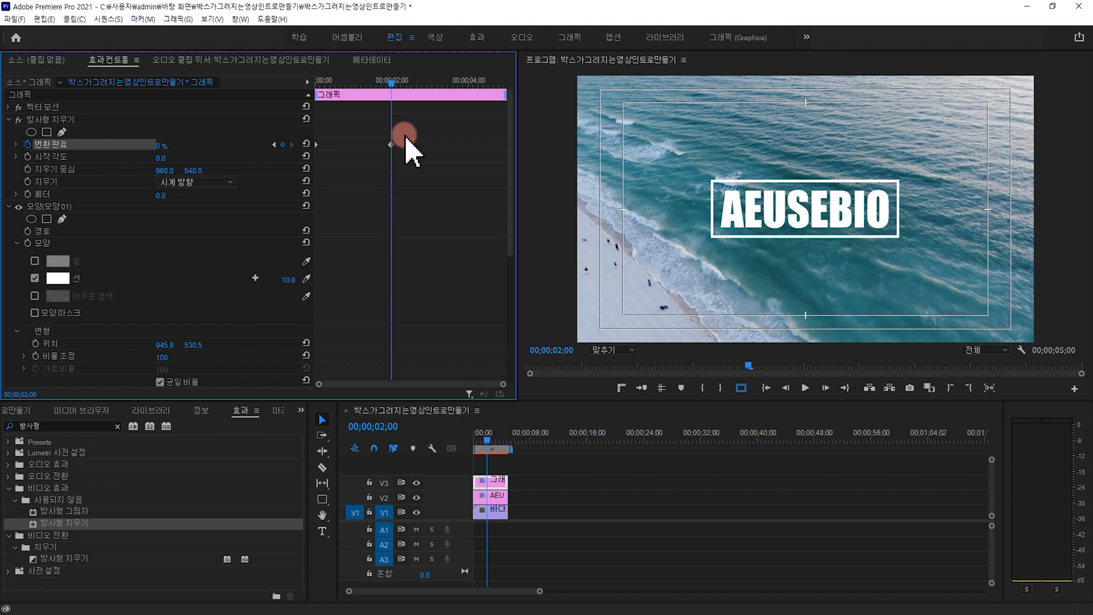
Add 변환 완료 keyframes every five frames after 00;00;02;00: 100% at 02;05, 0% at 02;10, 100% at 02;15 and 0% at 02;20.
{"action": "key", "text": "shift+Right"}
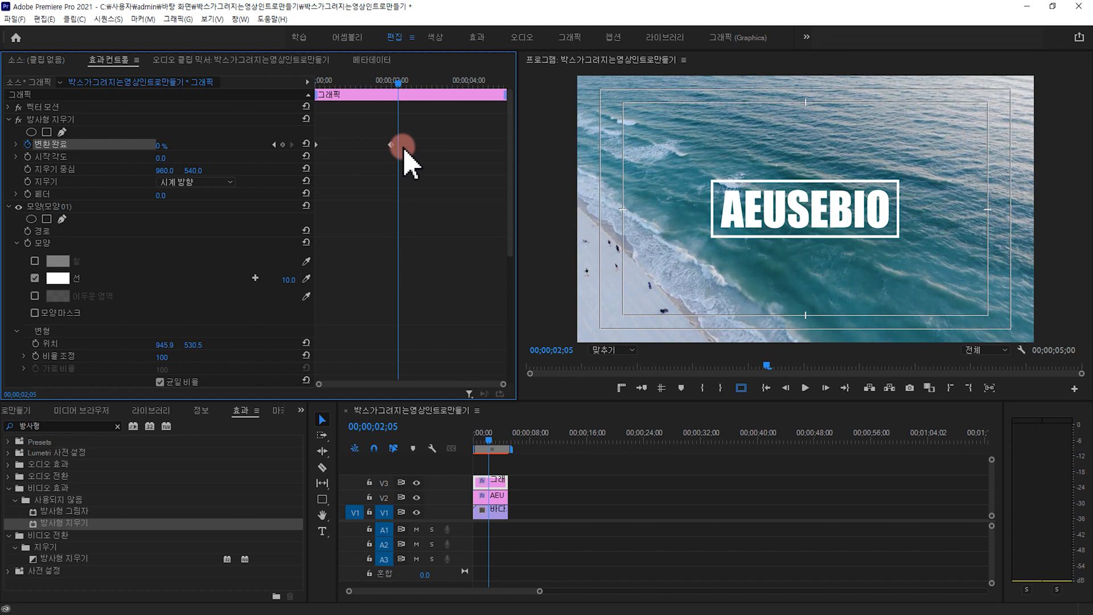
{"action": "left_click", "coordinate": [403, 139]}
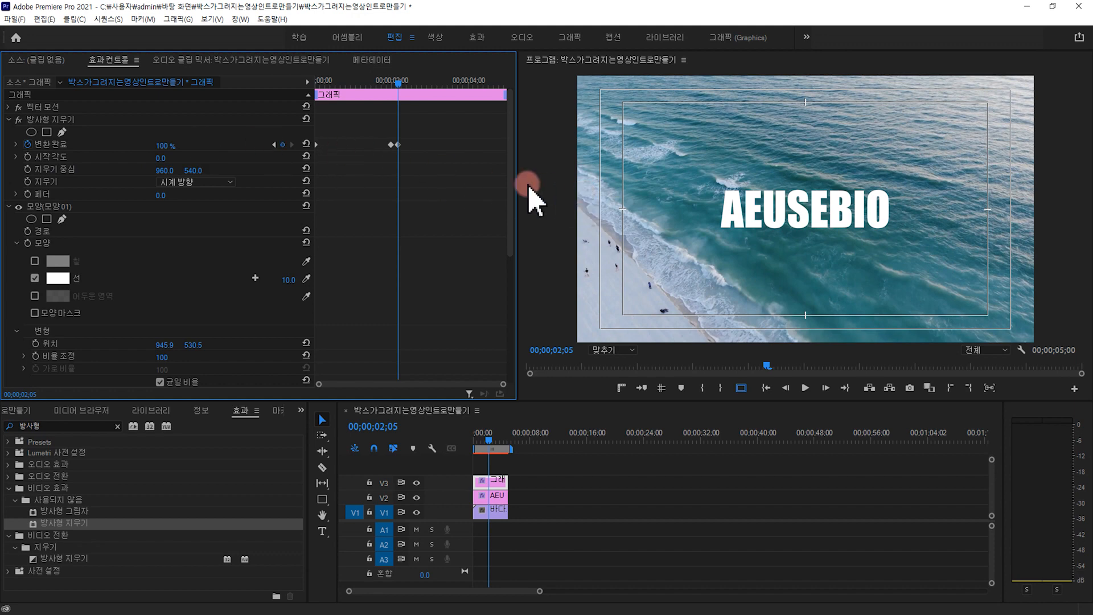
{"action": "key", "text": "shift+Right"}
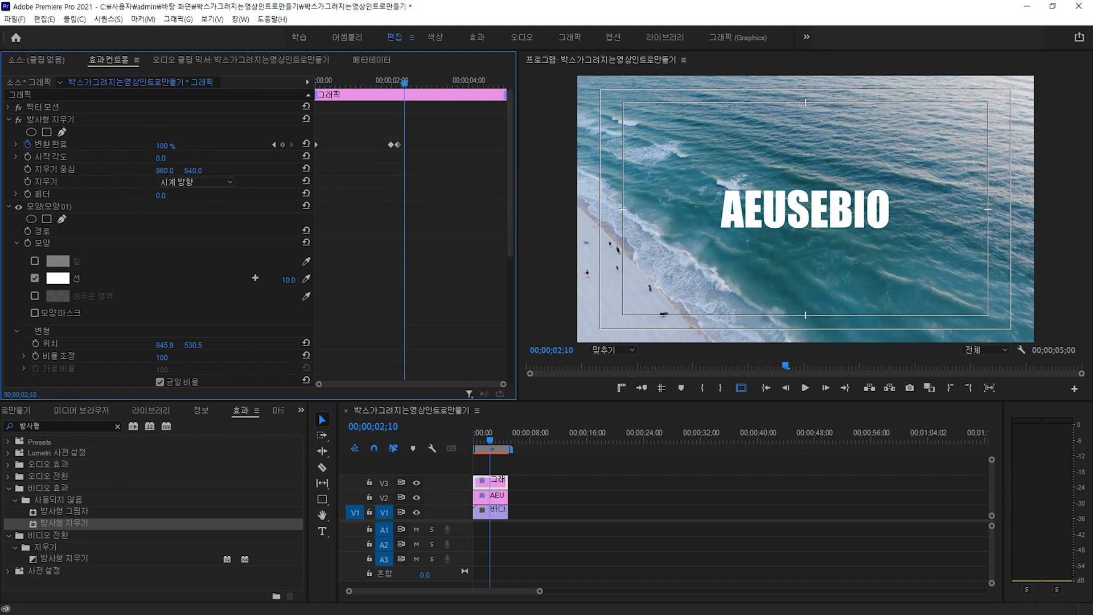
{"action": "left_click_drag", "start_coordinate": [162, 146], "coordinate": [132, 146]}
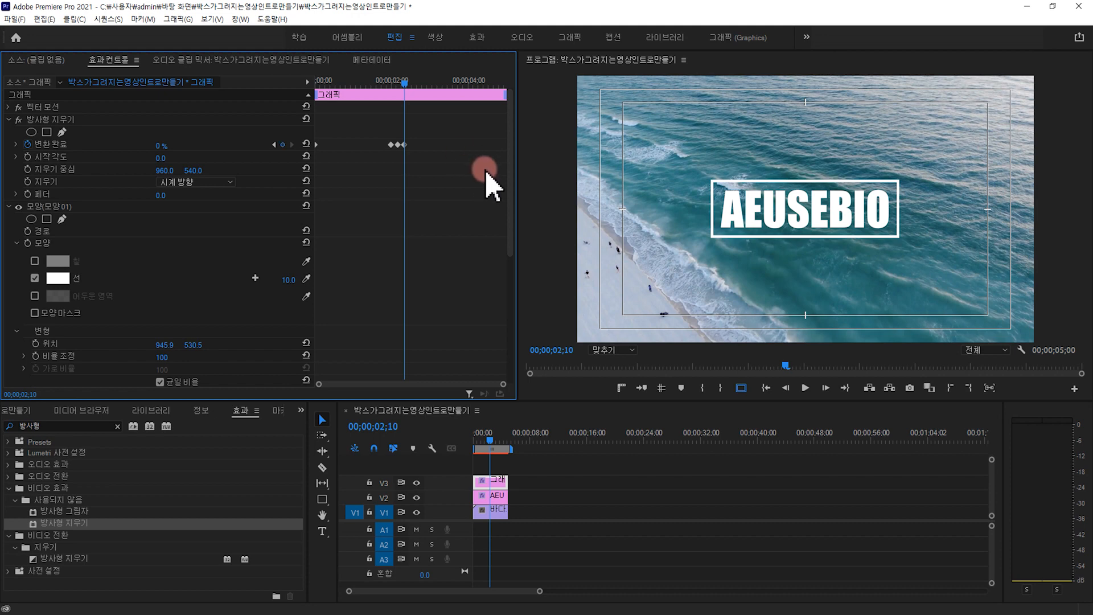
{"action": "key", "text": "shift+Right"}
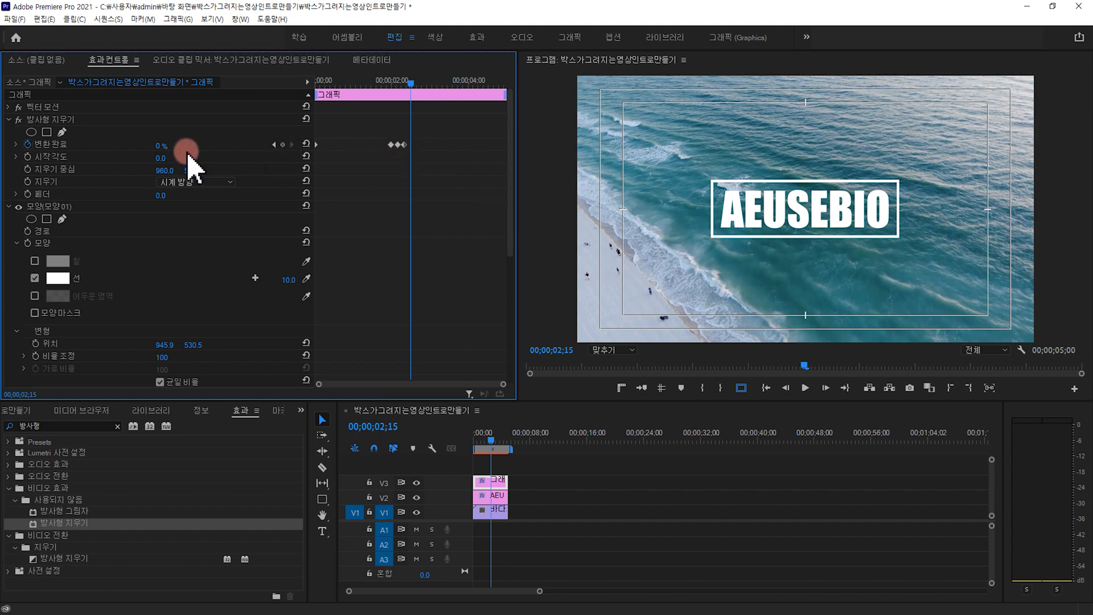
{"action": "left_click_drag", "start_coordinate": [164, 145], "coordinate": [208, 146]}
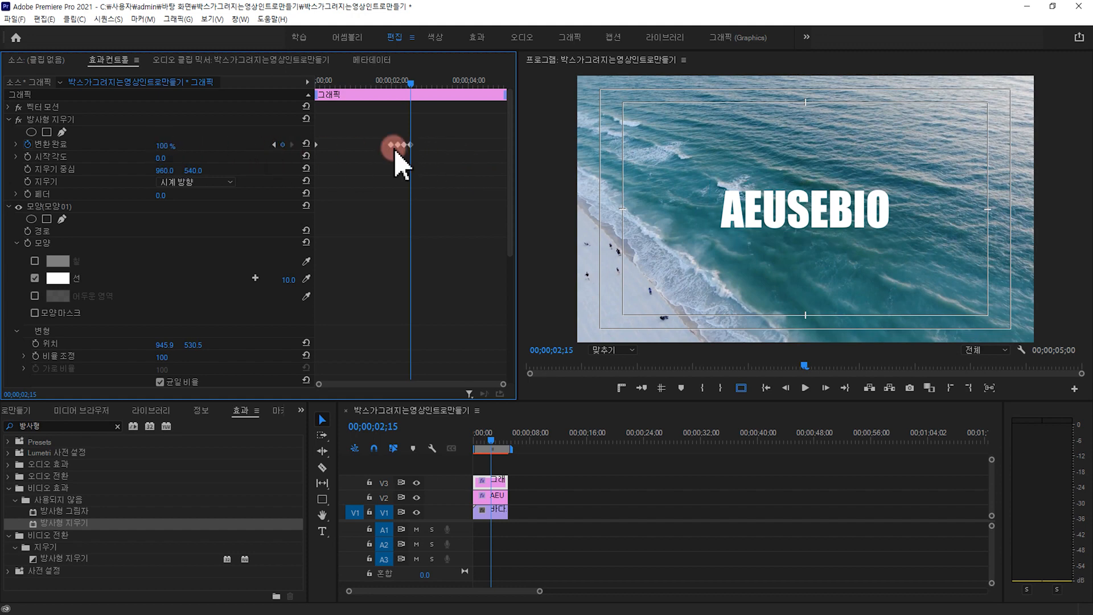
{"action": "key", "text": "shift+Right"}
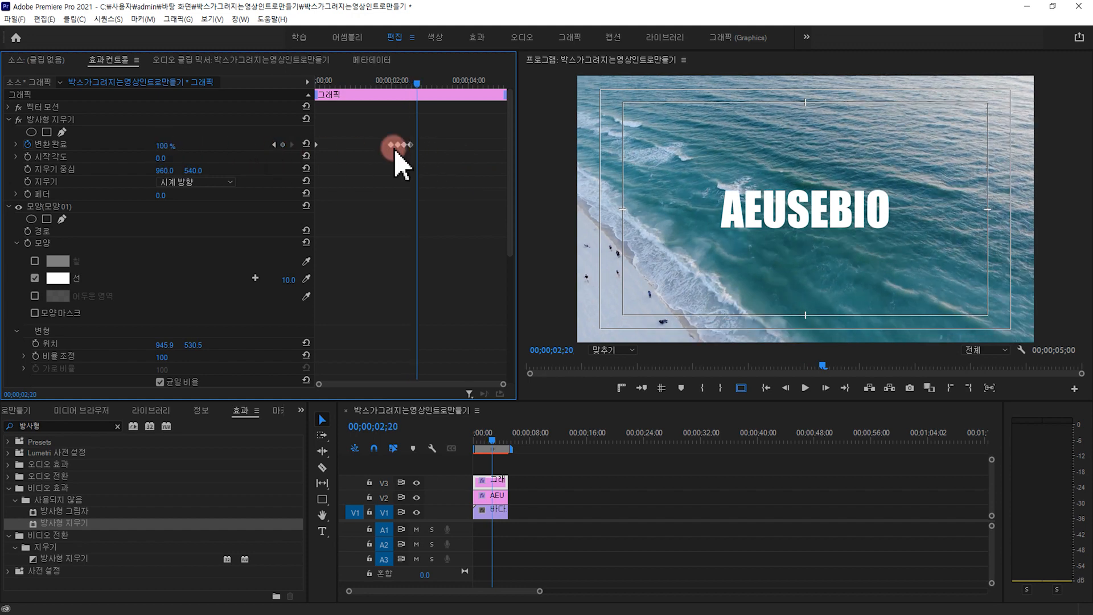
{"action": "left_click_drag", "start_coordinate": [165, 146], "coordinate": [107, 146]}
Set the 변환 완료 keyframes from 00;00;02;00 onward to 고정 interpolation and play the intro from the sequence start.
{"action": "key", "text": "Home"}
{"action": "left_click_drag", "start_coordinate": [441, 170], "coordinate": [366, 134]}
{"action": "right_click", "coordinate": [405, 146]}
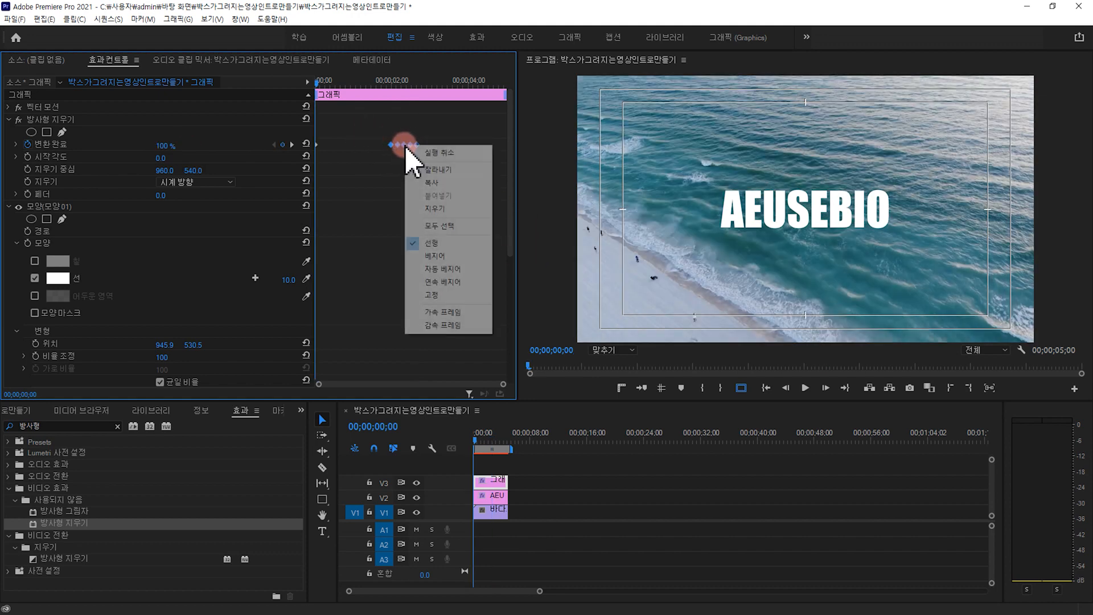
{"action": "left_click", "coordinate": [448, 296]}
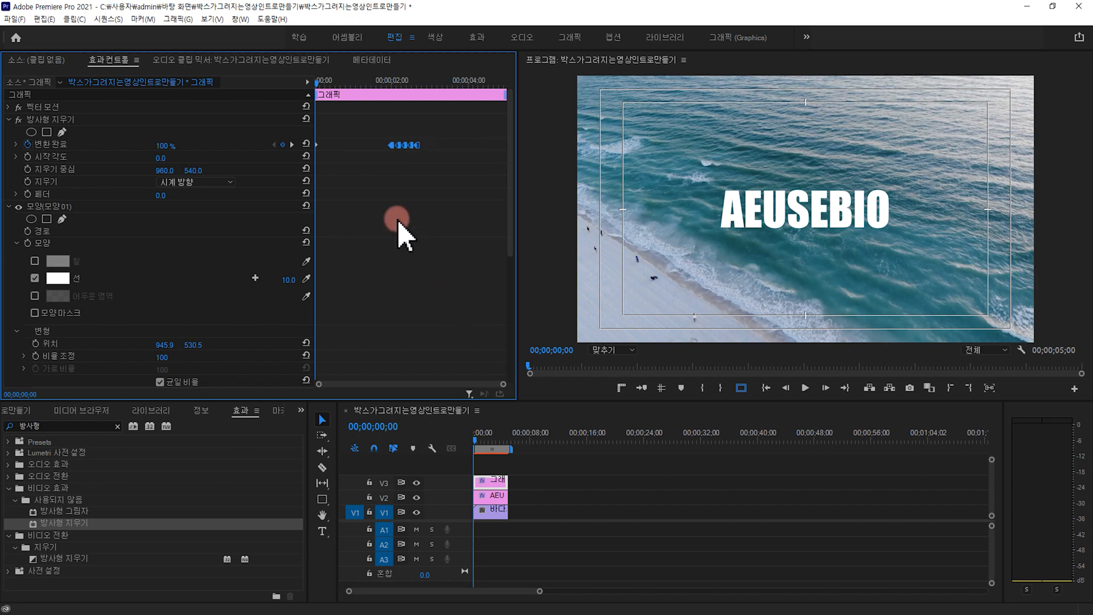
{"action": "key", "text": "space"}
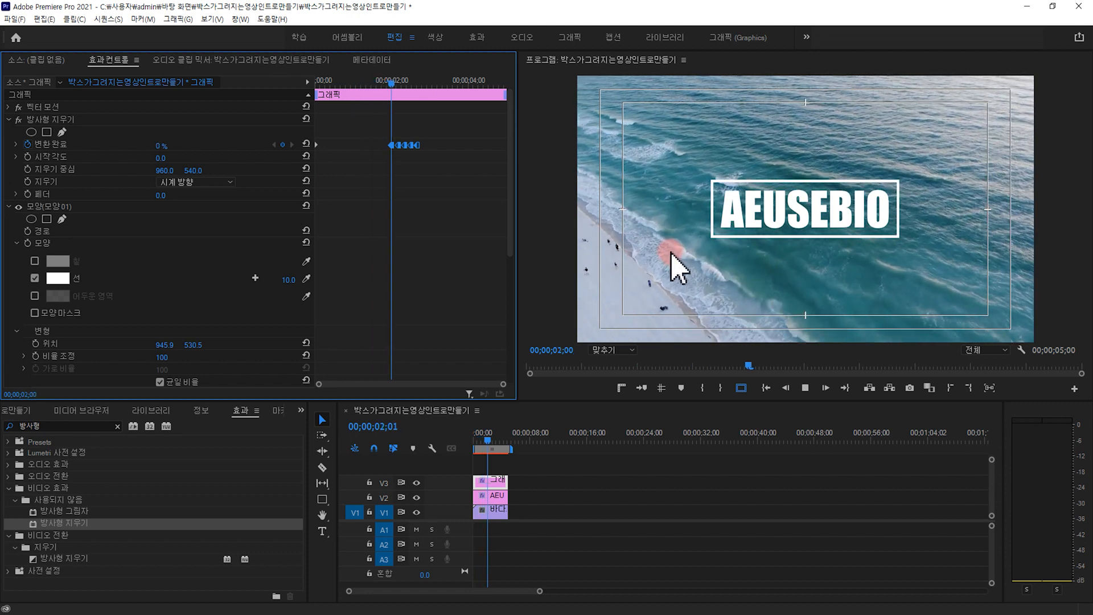
{"action": "key", "text": "space"}
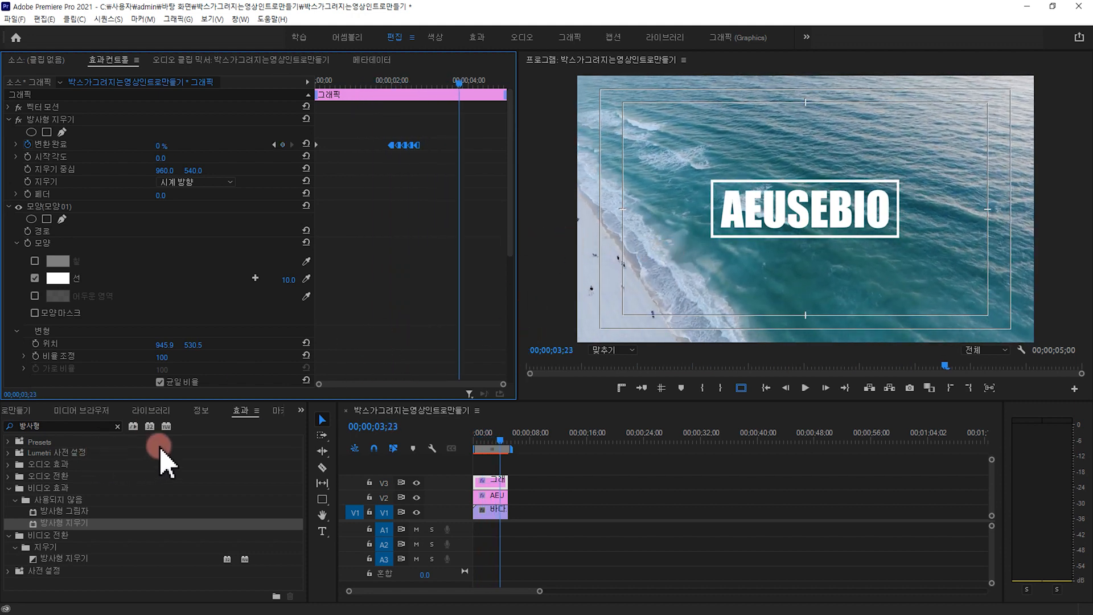
Place the 밤하늘.mp4 clip on V1 directly after the sea clip.
{"action": "left_click", "coordinate": [17, 410]}
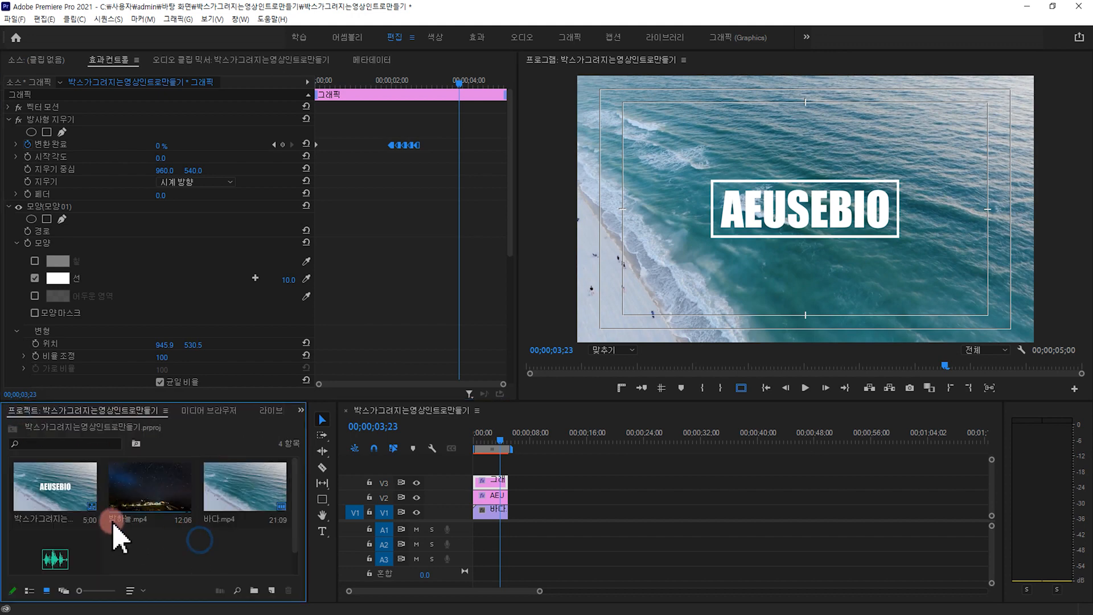
{"action": "left_click_drag", "start_coordinate": [140, 507], "coordinate": [512, 526]}
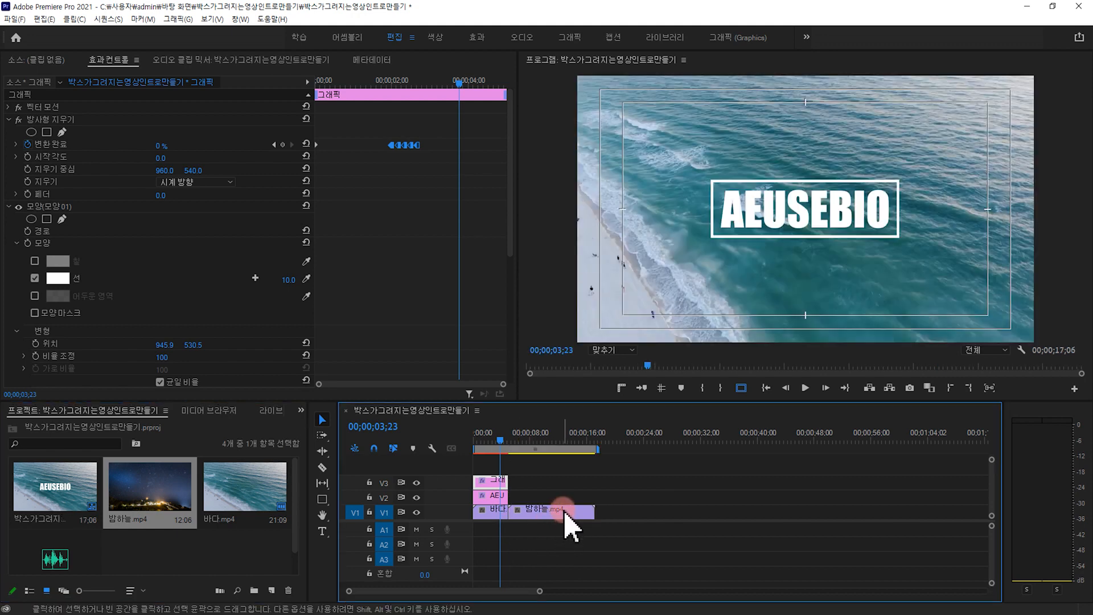
{"action": "key", "text": "Down"}
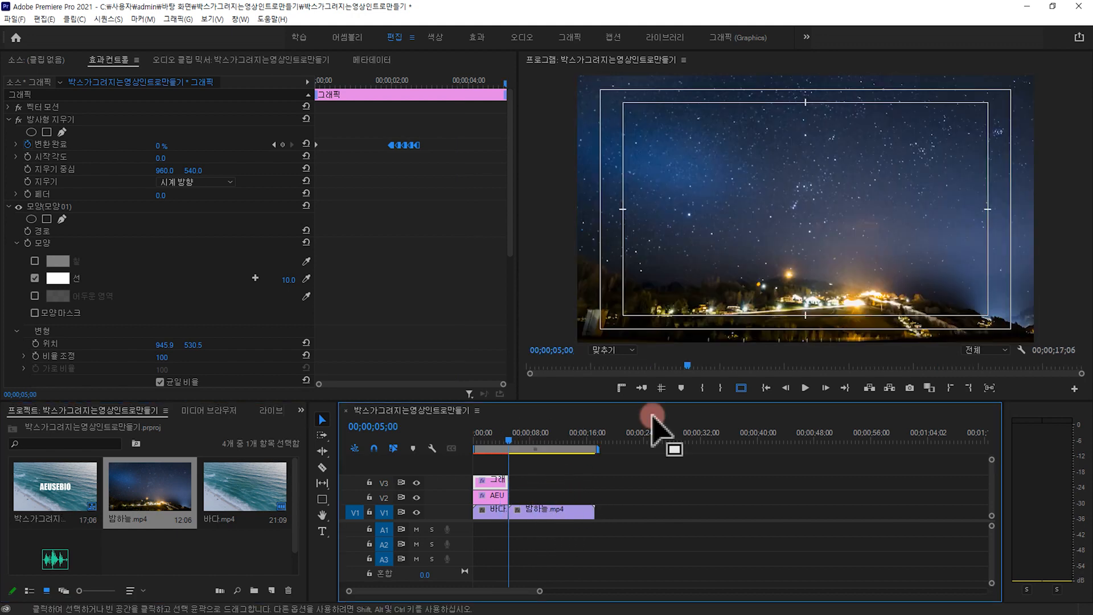
Cut the 밤하늘.mp4 clip on V1 at 00;00;09;01 and delete the part after the cut.
{"action": "left_click_drag", "start_coordinate": [385, 428], "coordinate": [622, 426]}
{"action": "left_click", "coordinate": [379, 427]}
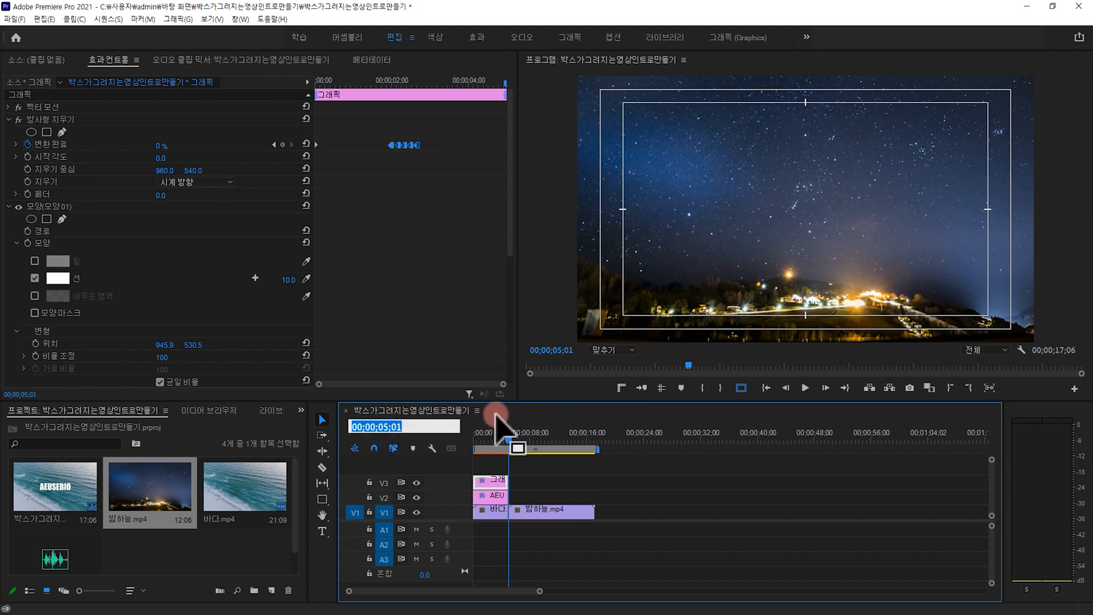
{"action": "type", "text": "901"}
{"action": "key", "text": "Return"}
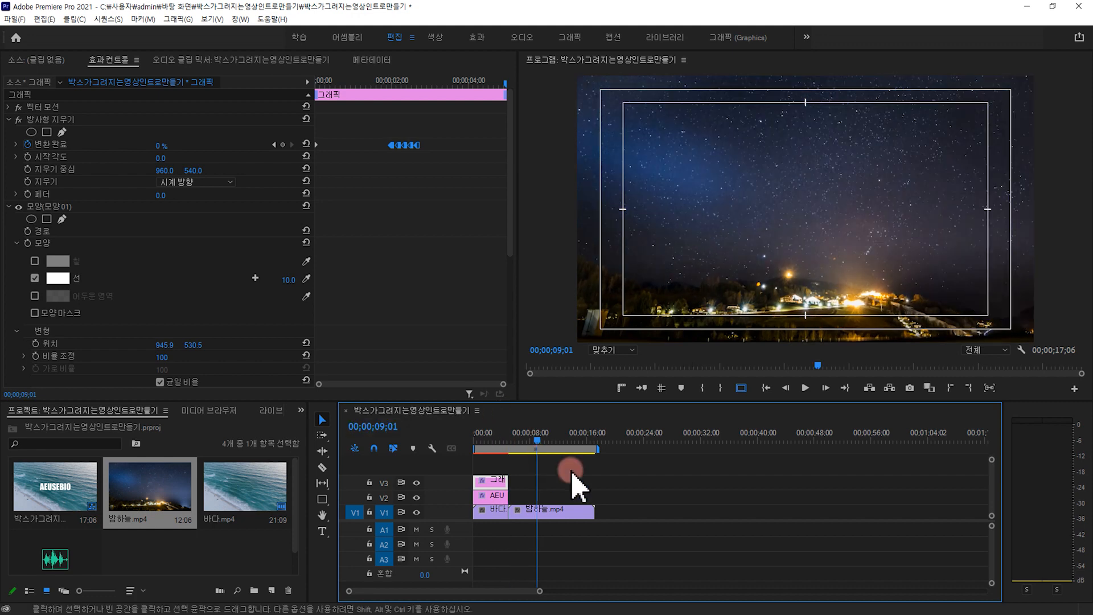
{"action": "left_click", "coordinate": [555, 510]}
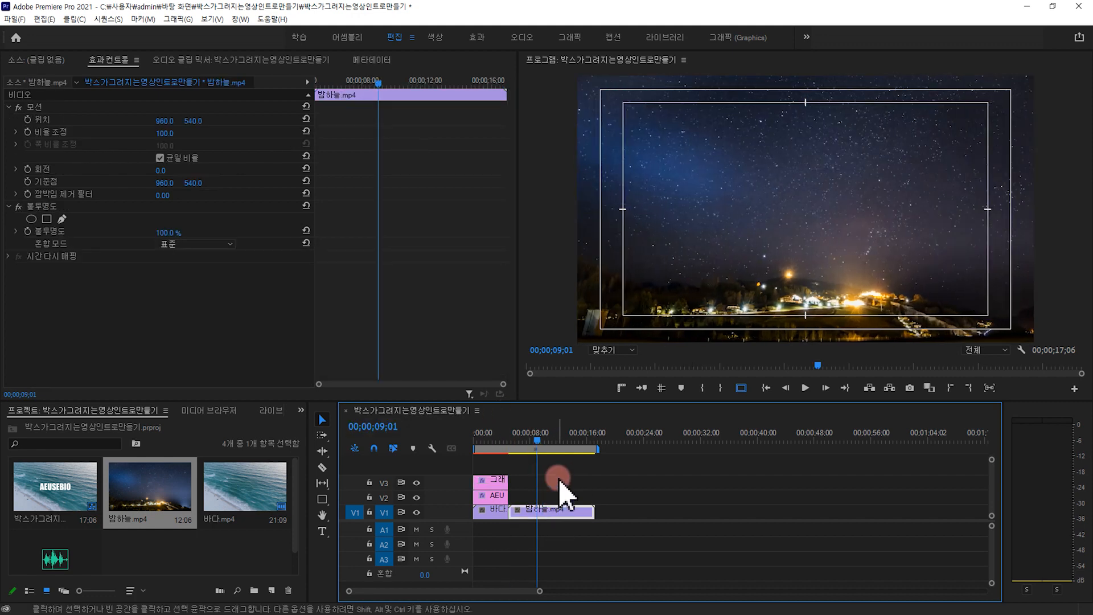
{"action": "key", "text": "ctrl+k"}
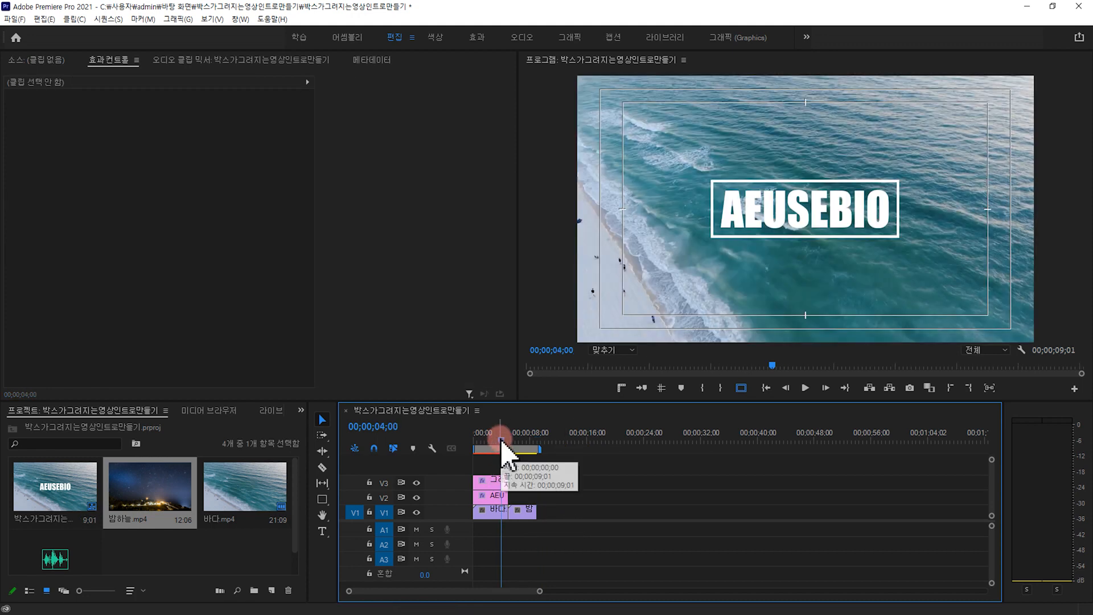
Move the playhead to the junction of the sea and night-sky clips at 00;00;05;00.
{"action": "left_click_drag", "start_coordinate": [501, 440], "coordinate": [509, 439]}
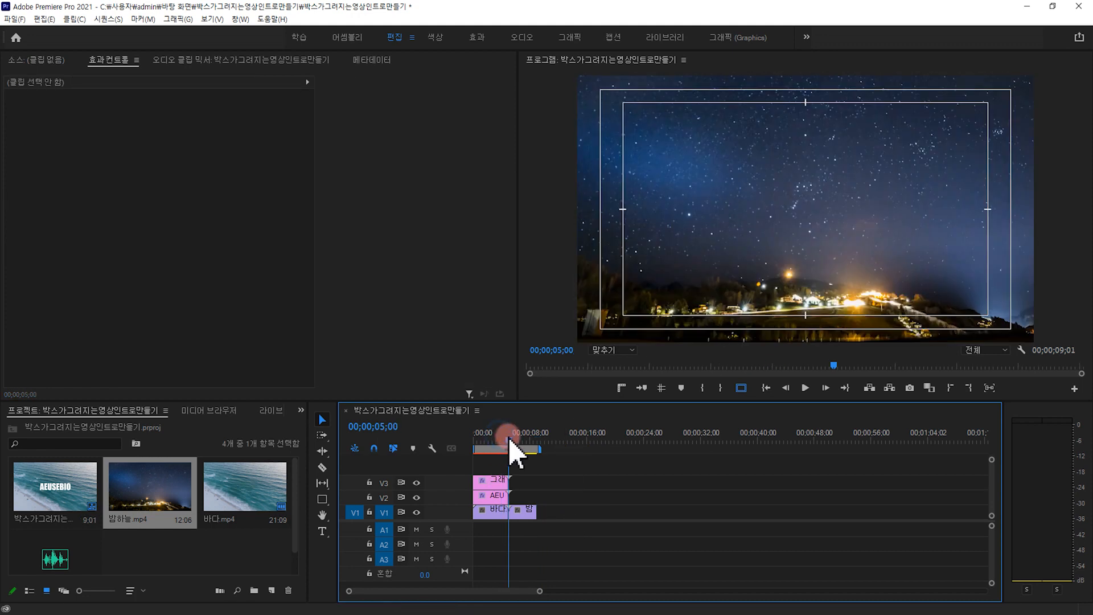
{"action": "left_click", "coordinate": [524, 512]}
{"action": "left_click", "coordinate": [512, 493]}
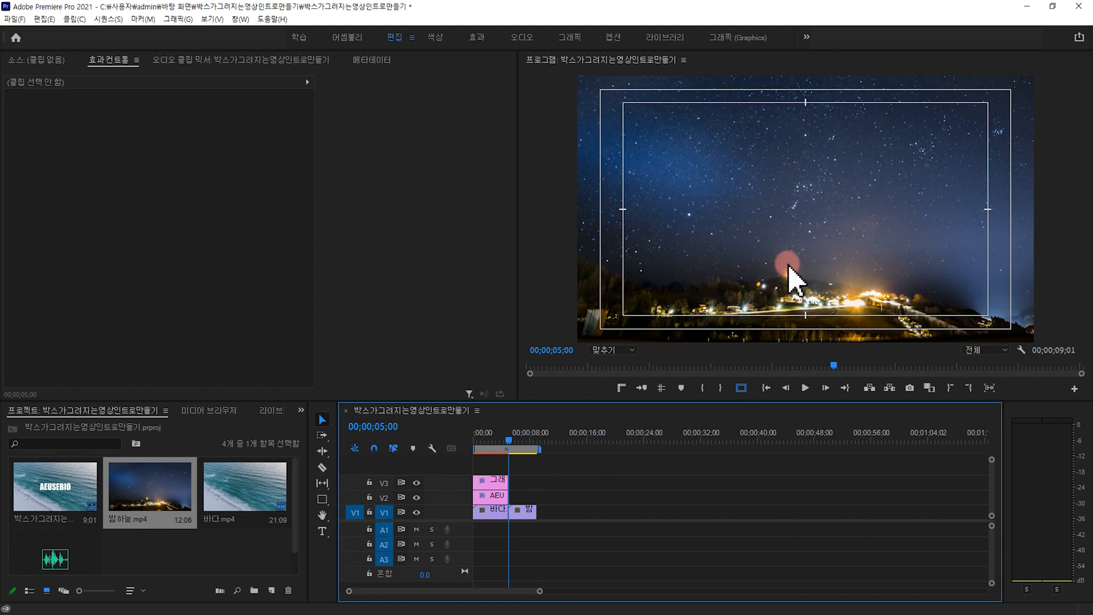
Add a two-line title reading 꽃이 / 피다 over the night-sky clip and place it near the frame's centre.
{"action": "left_click", "coordinate": [322, 531]}
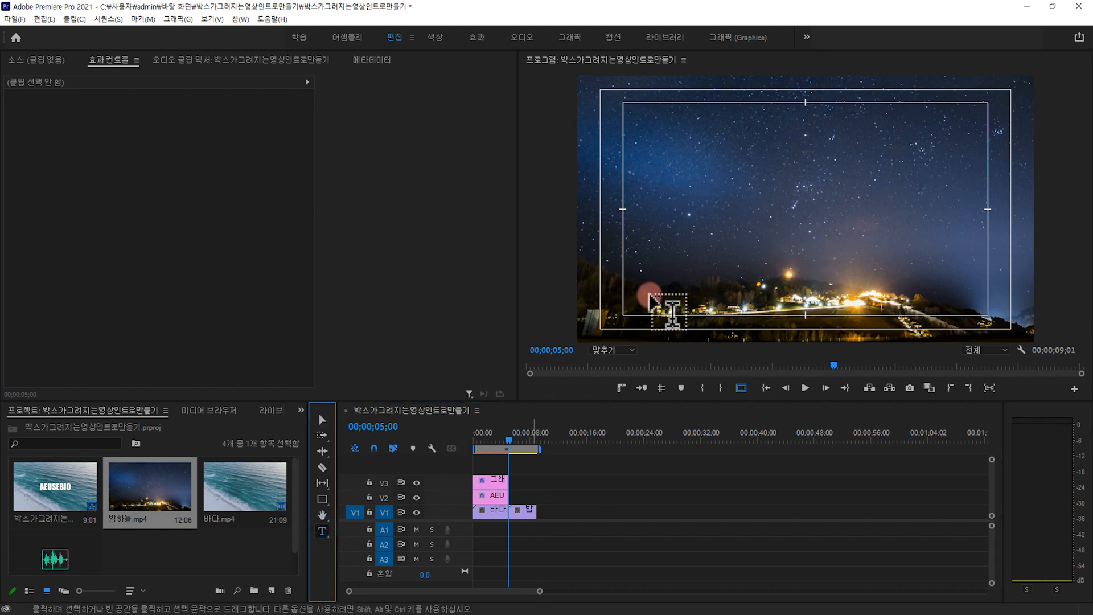
{"action": "left_click", "coordinate": [742, 181]}
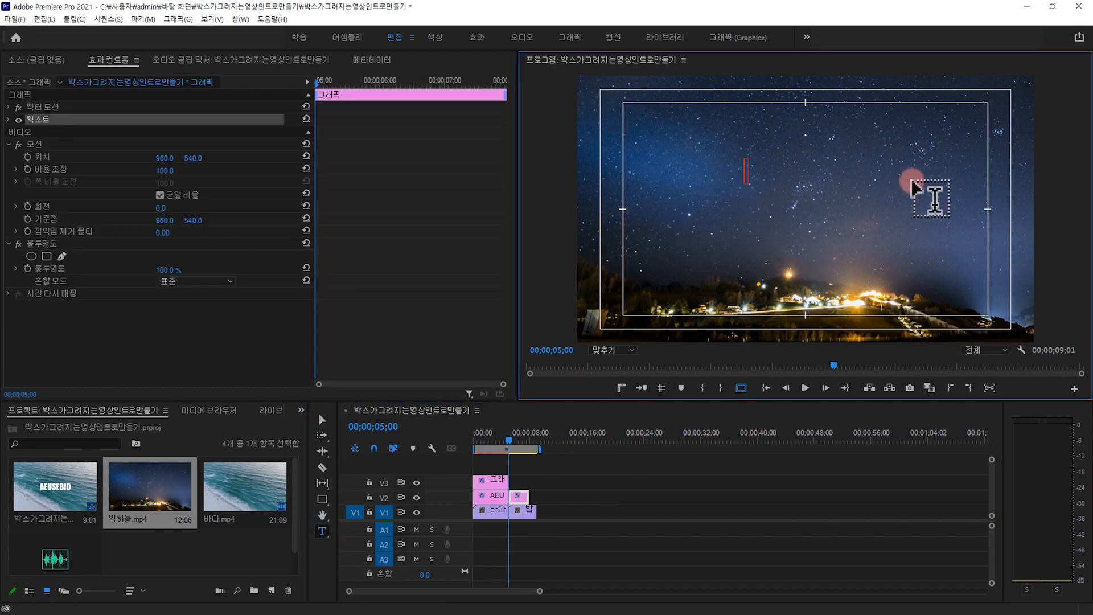
{"action": "type", "text": "꽃이"}
{"action": "key", "text": "Return"}
{"action": "type", "text": "피다"}
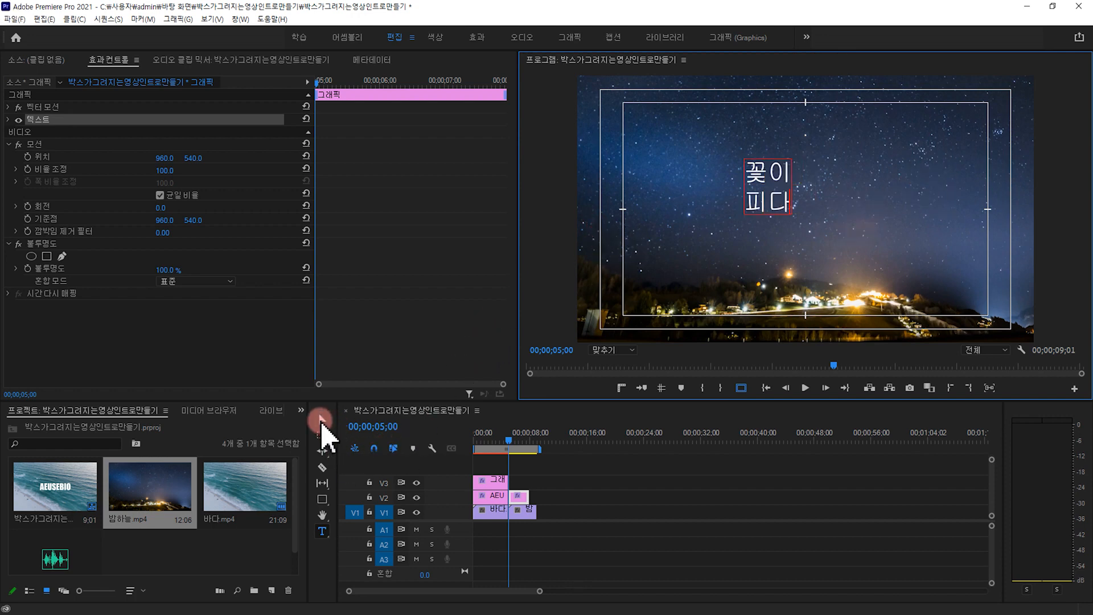
{"action": "left_click", "coordinate": [322, 421]}
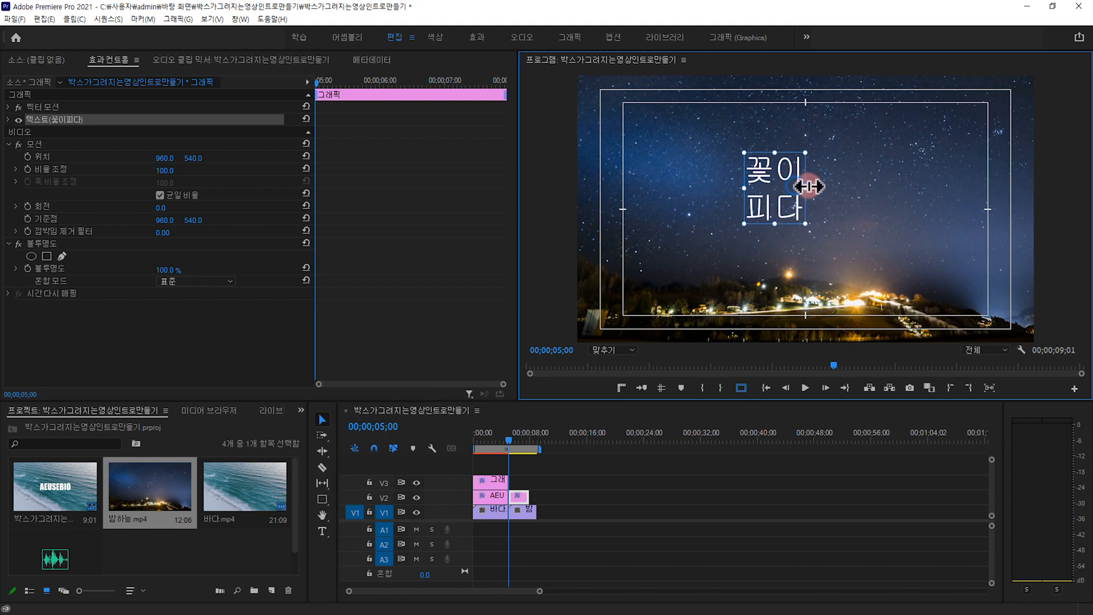
{"action": "left_click_drag", "start_coordinate": [820, 188], "coordinate": [799, 200]}
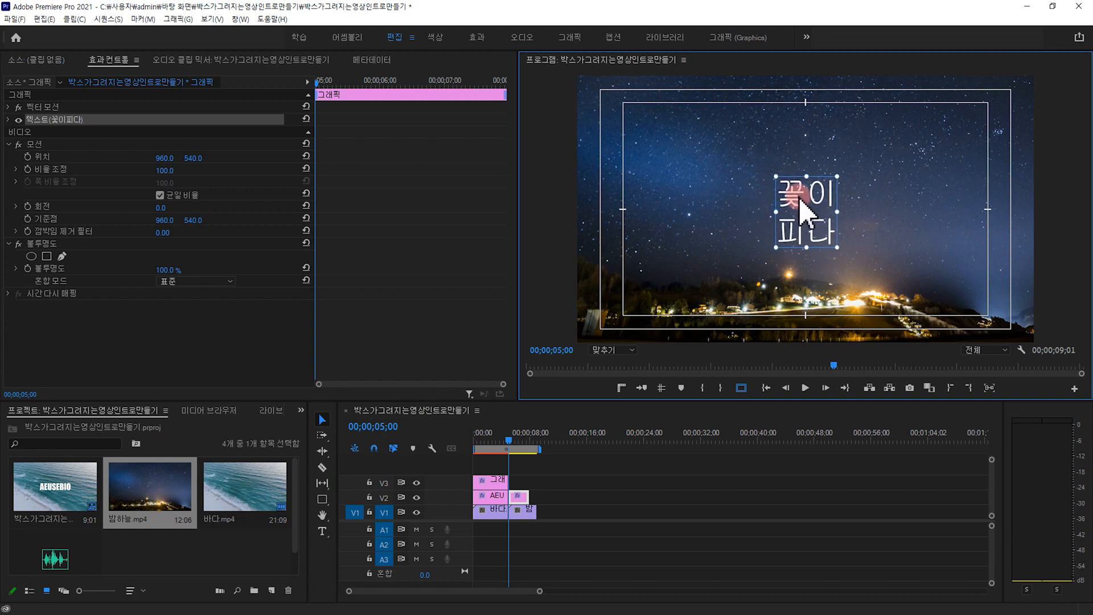
Change the font of the 꽃이 피다 title to Black Han Sans.
{"action": "left_click", "coordinate": [12, 119]}
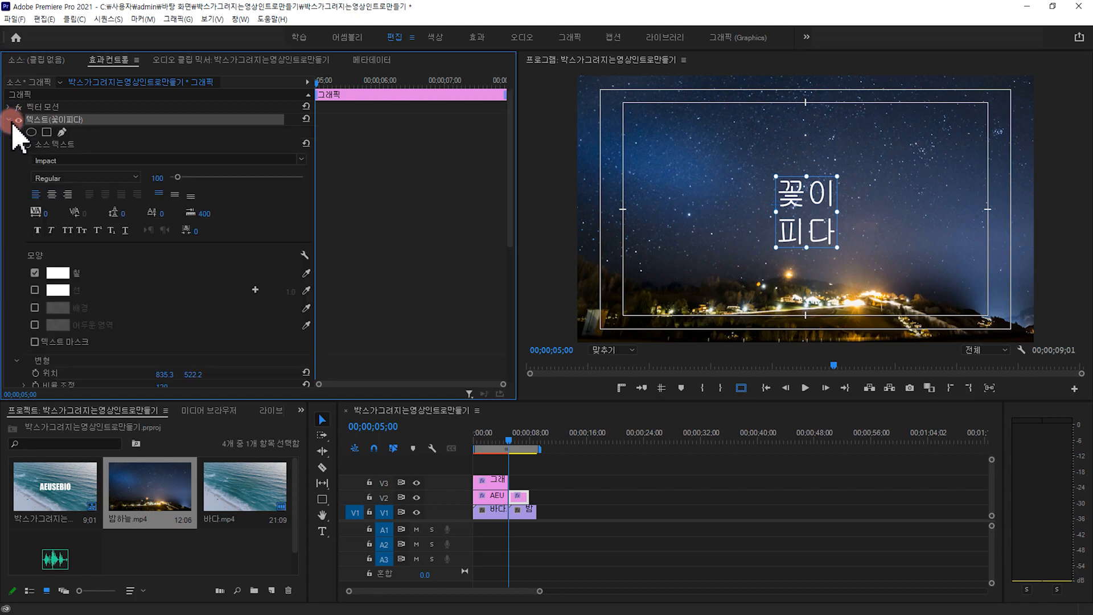
{"action": "left_click", "coordinate": [273, 159]}
{"action": "left_click", "coordinate": [78, 174]}
{"action": "left_click", "coordinate": [85, 194]}
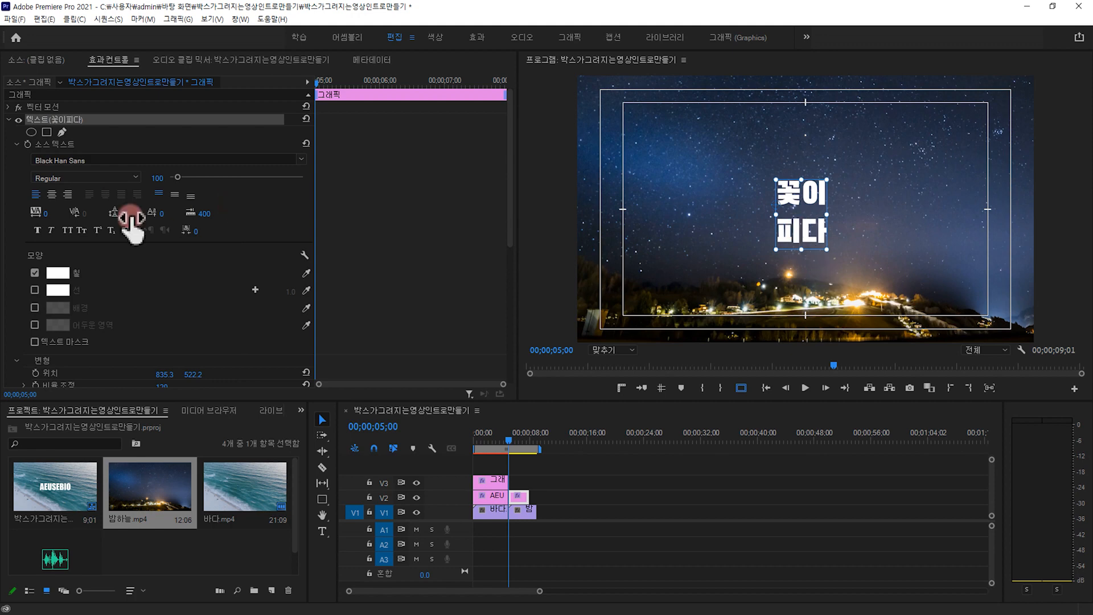
Set the title's line spacing to -25, enlarge the text slightly and recentre it in the frame.
{"action": "left_click_drag", "start_coordinate": [122, 223], "coordinate": [112, 220]}
{"action": "left_click", "coordinate": [828, 212]}
{"action": "left_click_drag", "start_coordinate": [828, 212], "coordinate": [838, 212]}
{"action": "left_click_drag", "start_coordinate": [131, 214], "coordinate": [126, 214]}
{"action": "left_click_drag", "start_coordinate": [802, 233], "coordinate": [796, 233]}
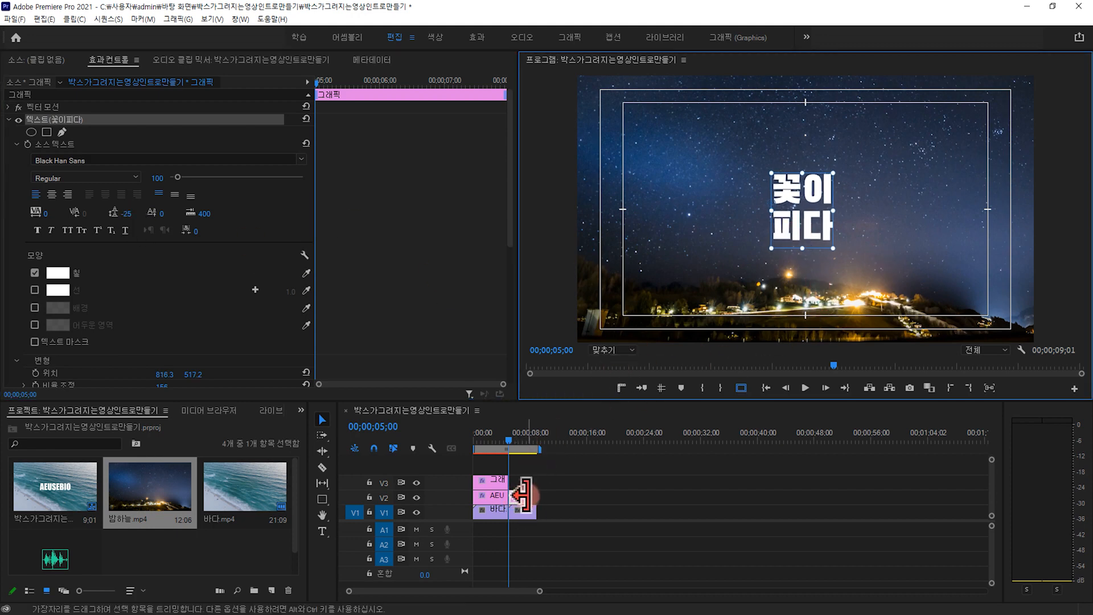
Extend the 꽃이피다 title clip on V2 to the end of the night-sky clip.
{"action": "left_click_drag", "start_coordinate": [529, 496], "coordinate": [531, 495]}
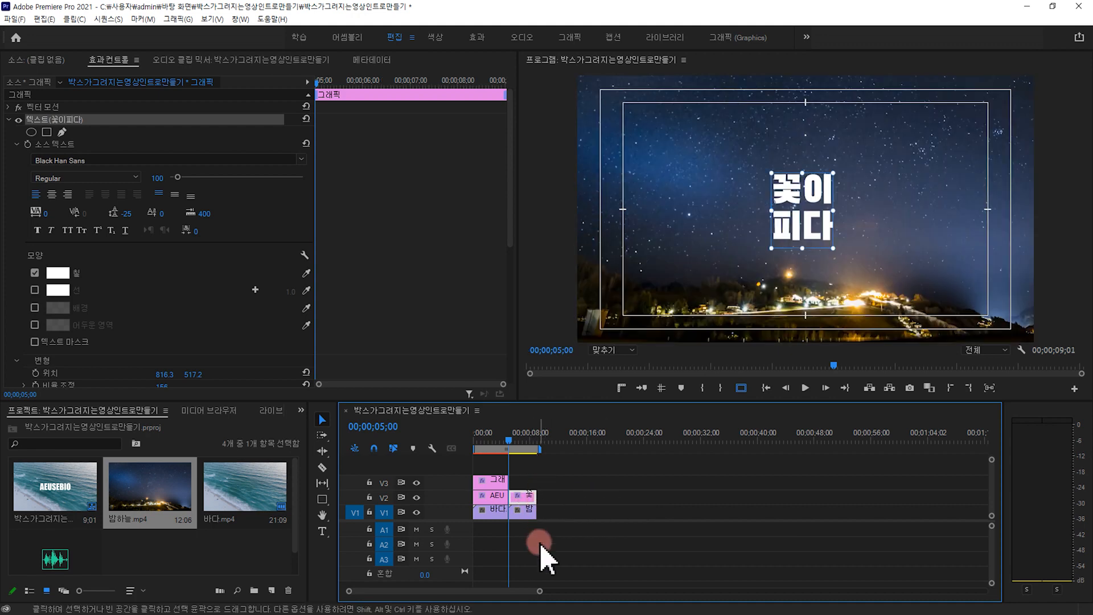
{"action": "left_click", "coordinate": [599, 502]}
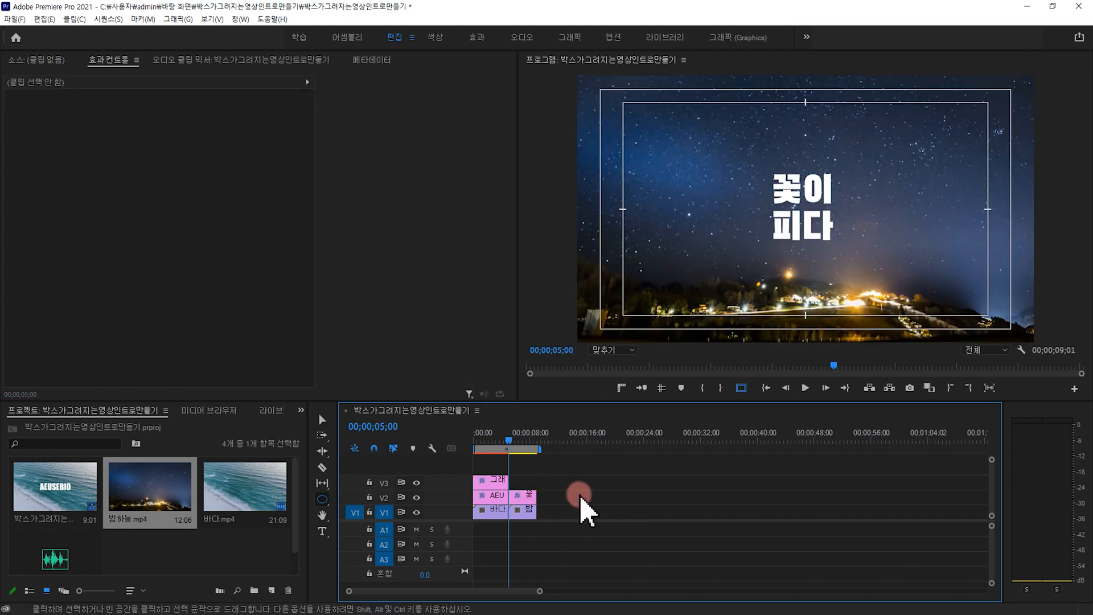
Draw a white circle outline centred around the 꽃이 피다 title and extend its V3 clip to the end of the night-sky clip.
{"action": "left_click", "coordinate": [322, 501]}
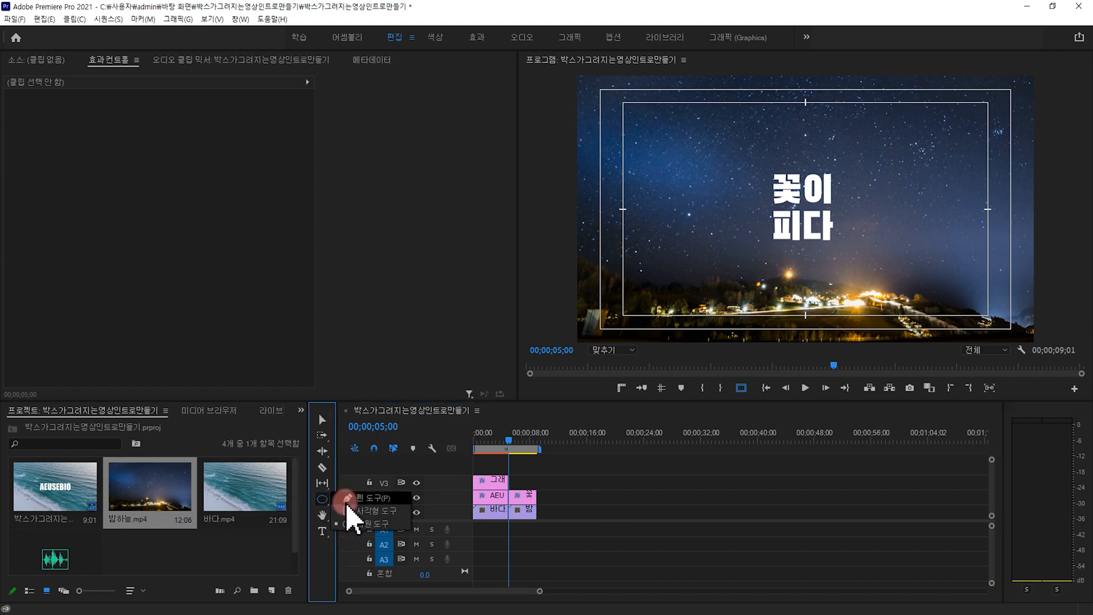
{"action": "left_click_drag", "start_coordinate": [749, 155], "coordinate": [830, 263]}
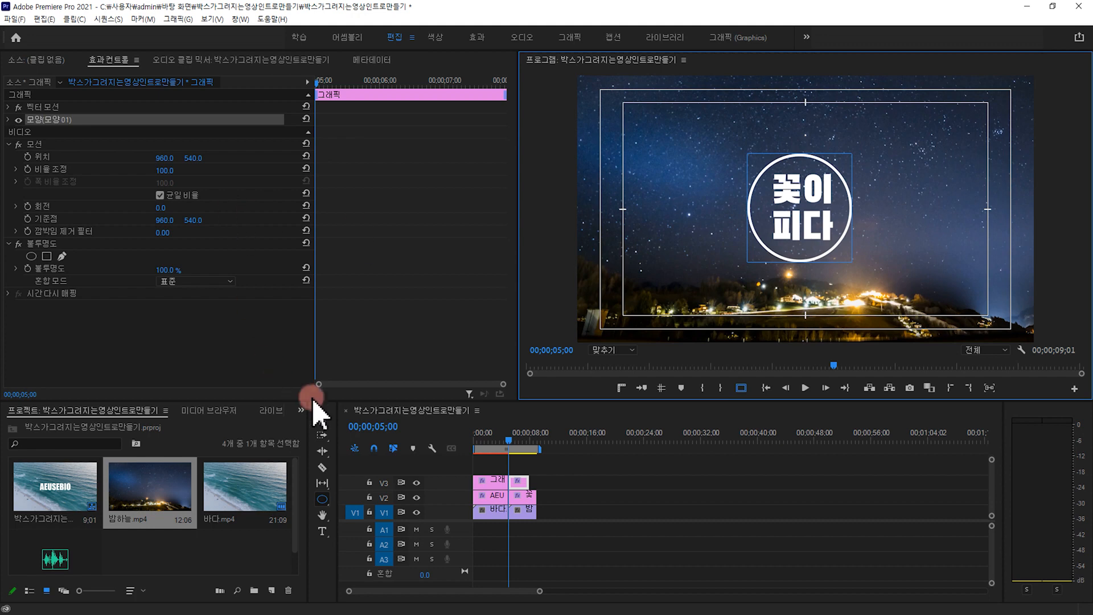
{"action": "left_click", "coordinate": [322, 424]}
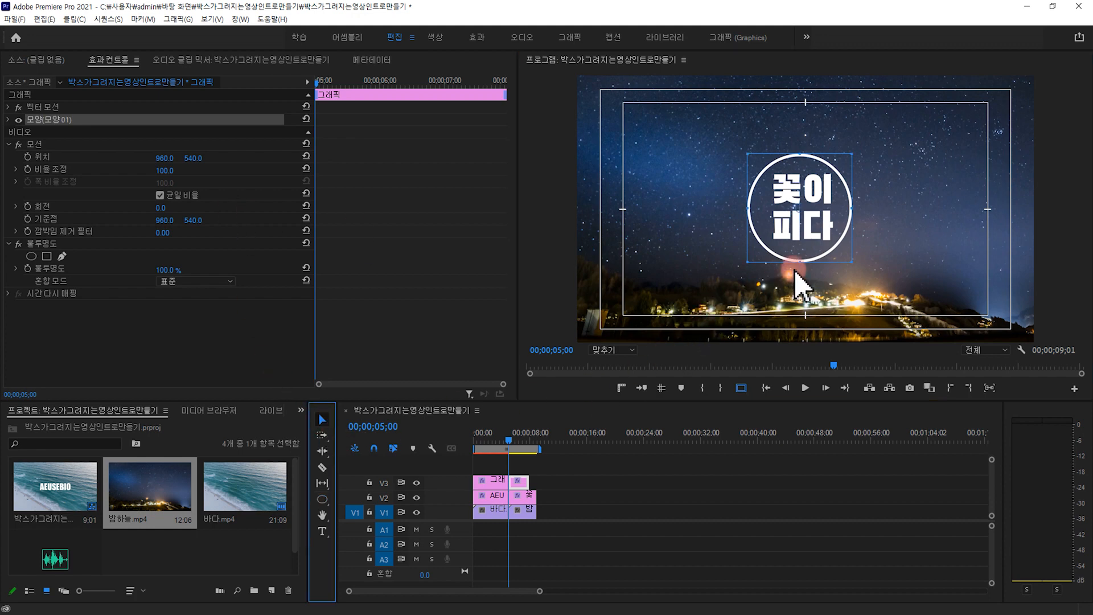
{"action": "left_click_drag", "start_coordinate": [788, 260], "coordinate": [789, 261]}
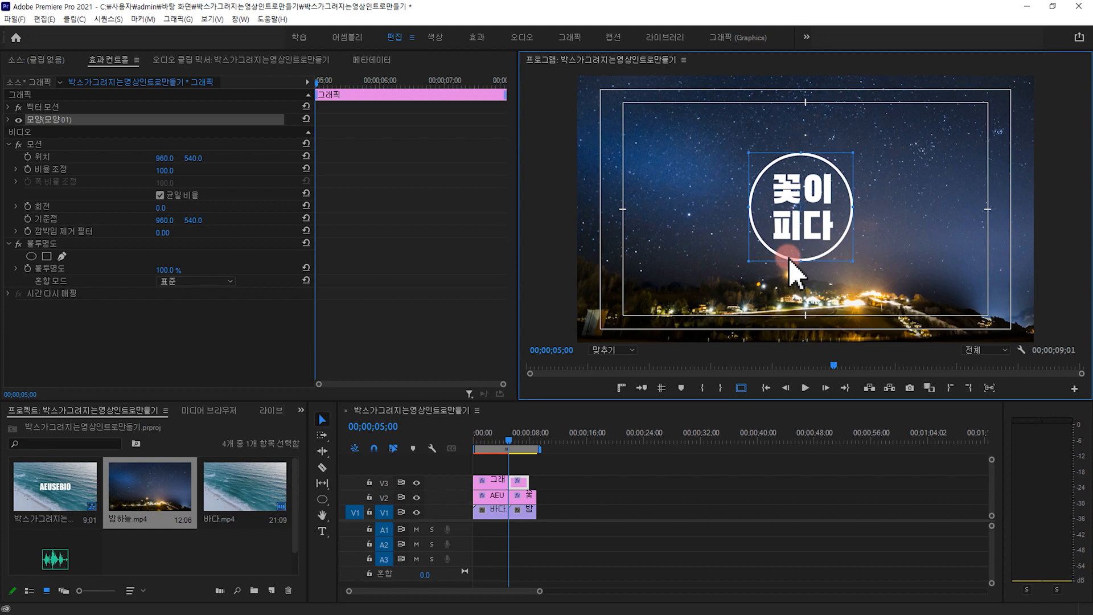
{"action": "left_click", "coordinate": [523, 483]}
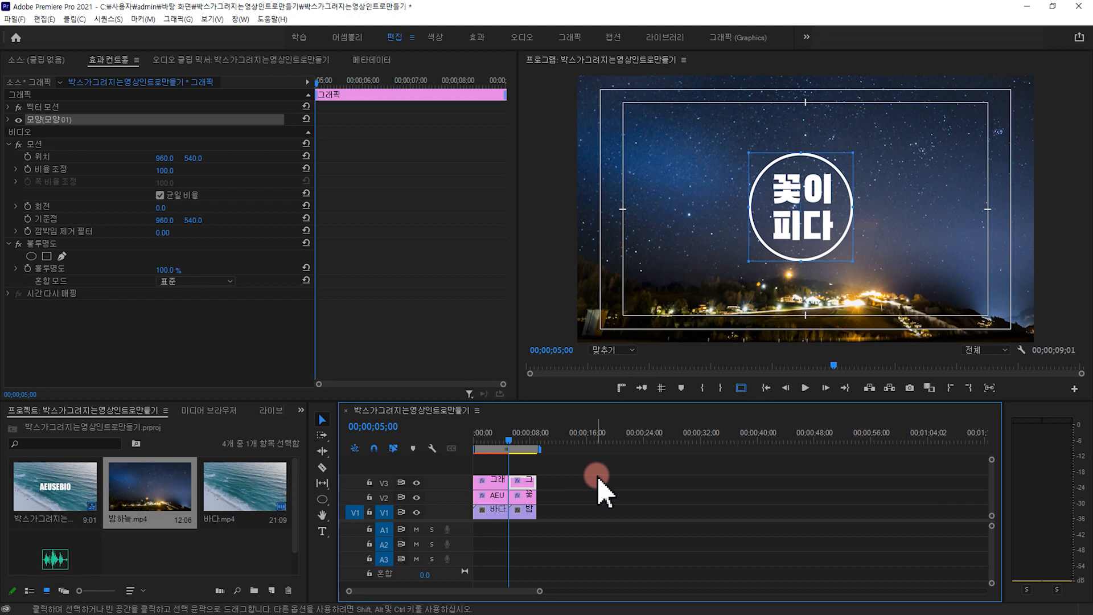
Change the fill colour of the 꽃이 피다 title to yellow.
{"action": "key", "text": "equal"}
{"action": "key", "text": "equal"}
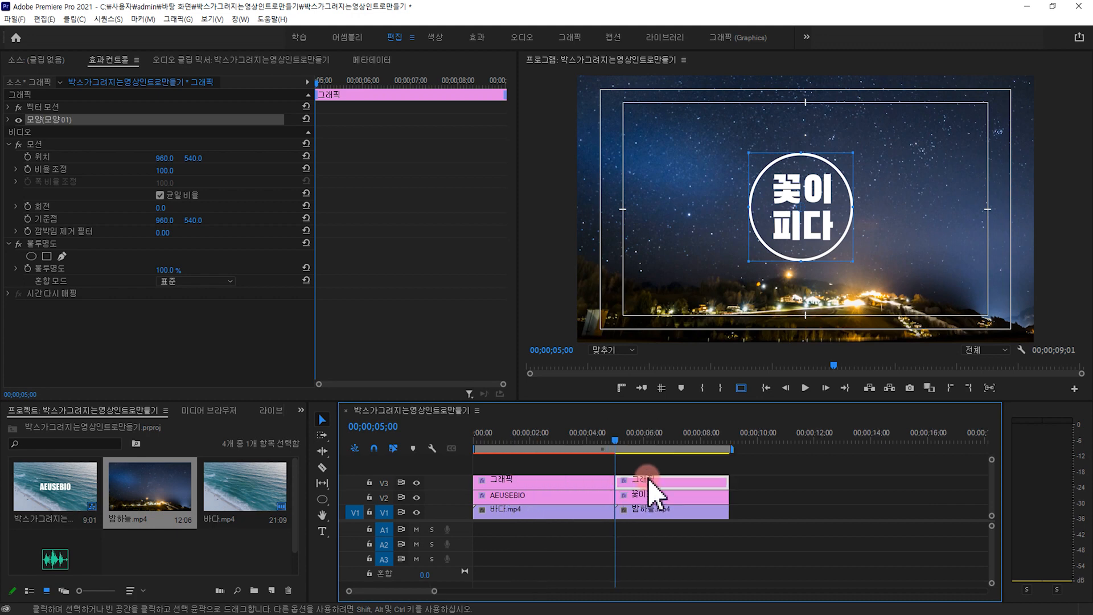
{"action": "left_click", "coordinate": [648, 496]}
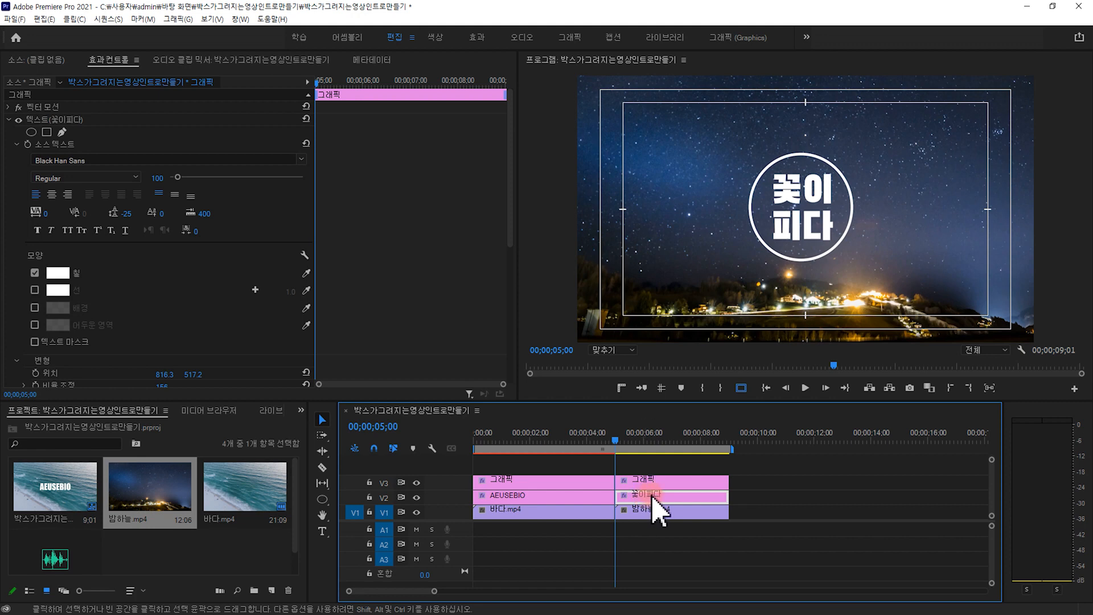
{"action": "left_click", "coordinate": [60, 273]}
{"action": "left_click", "coordinate": [568, 264]}
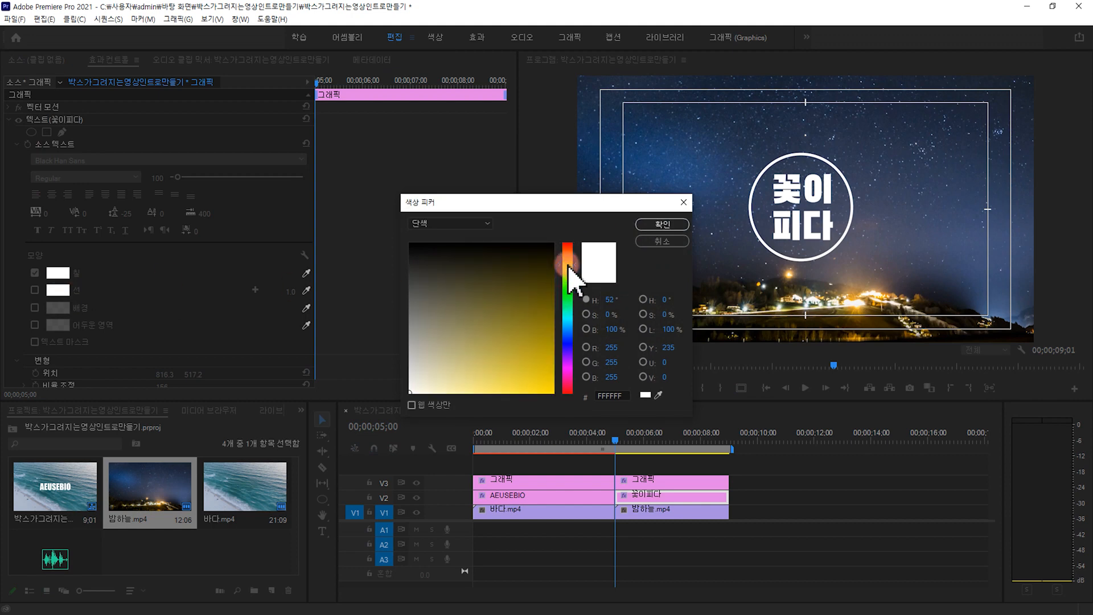
{"action": "left_click_drag", "start_coordinate": [532, 327], "coordinate": [546, 393]}
{"action": "left_click", "coordinate": [662, 224]}
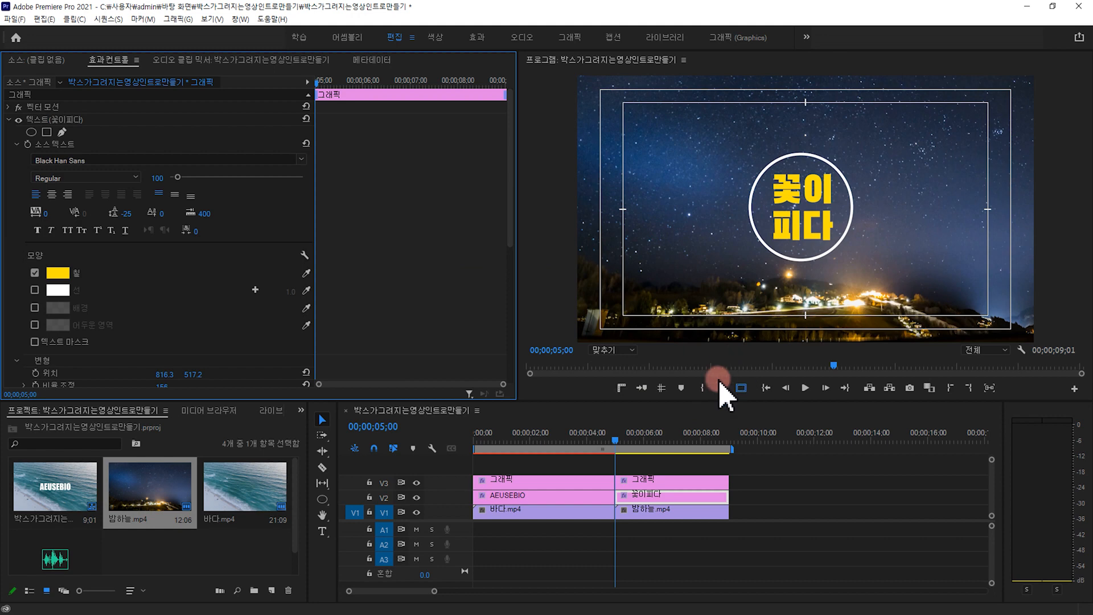
{"action": "left_click", "coordinate": [746, 487]}
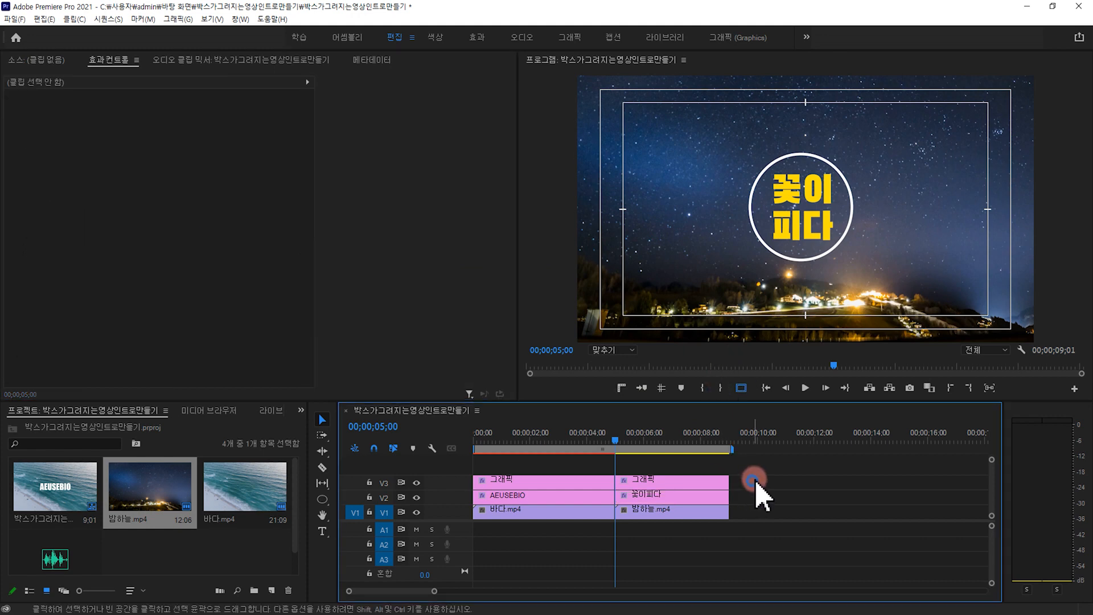
Apply the 방사형 지우기 video effect to the circle graphic on V3.
{"action": "left_click", "coordinate": [674, 481]}
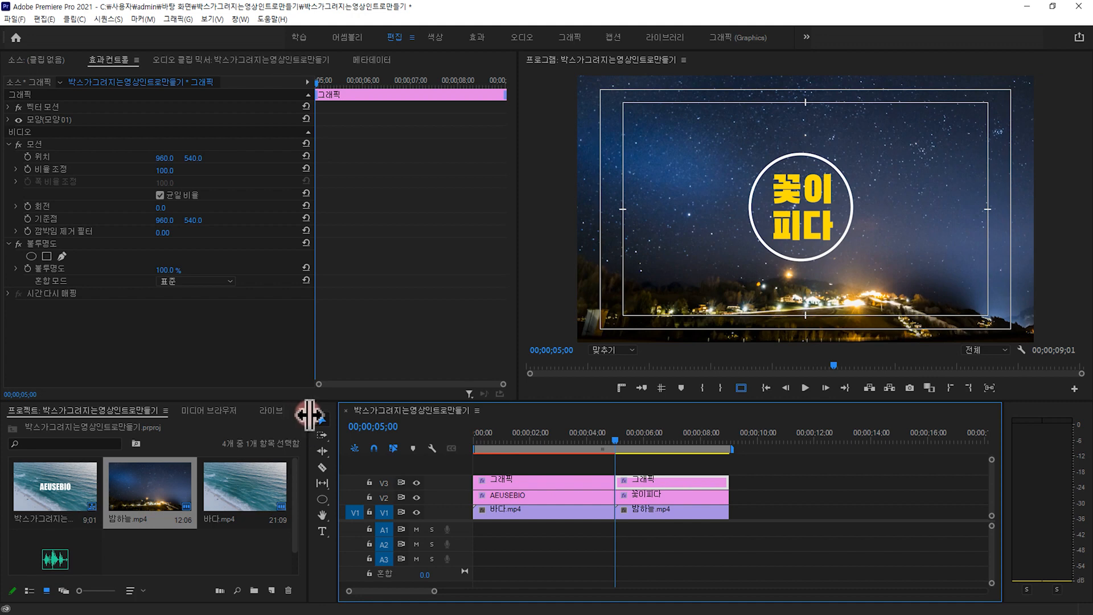
{"action": "key", "text": "shift+7"}
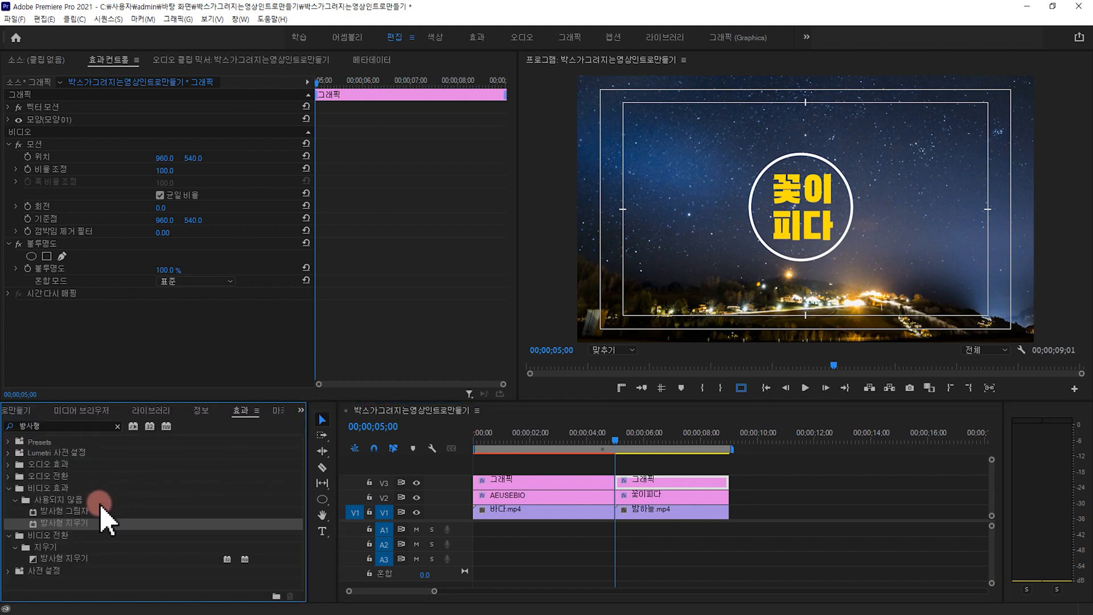
{"action": "left_click_drag", "start_coordinate": [28, 528], "coordinate": [653, 486]}
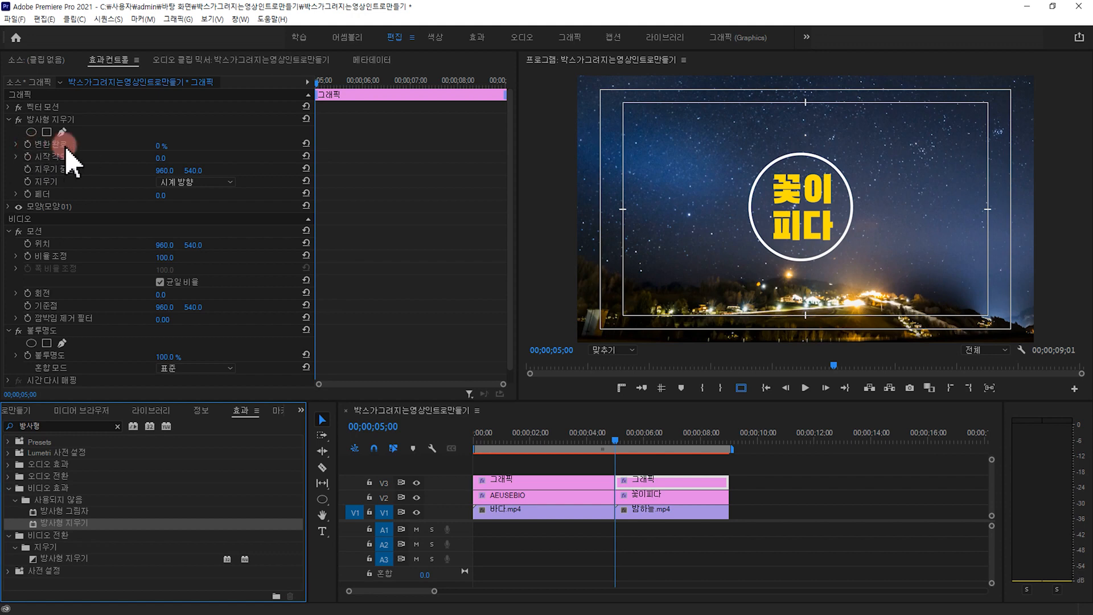
Set the circle's 변환 완료 to 100% and turn on its keyframing at 00;00;05;00.
{"action": "left_click", "coordinate": [159, 146]}
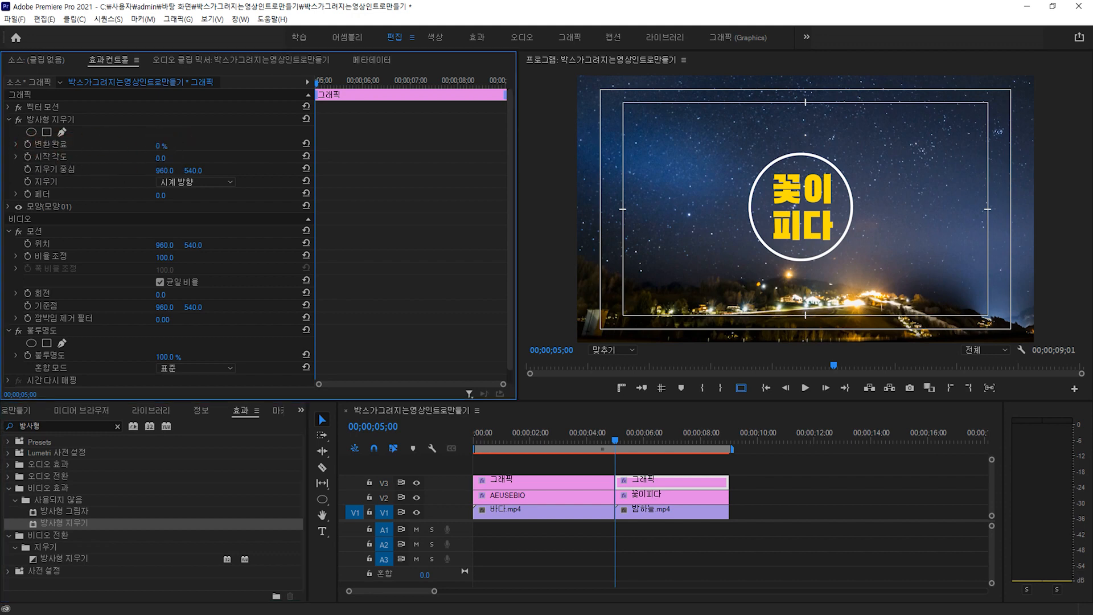
{"action": "left_click_drag", "start_coordinate": [158, 146], "coordinate": [165, 147]}
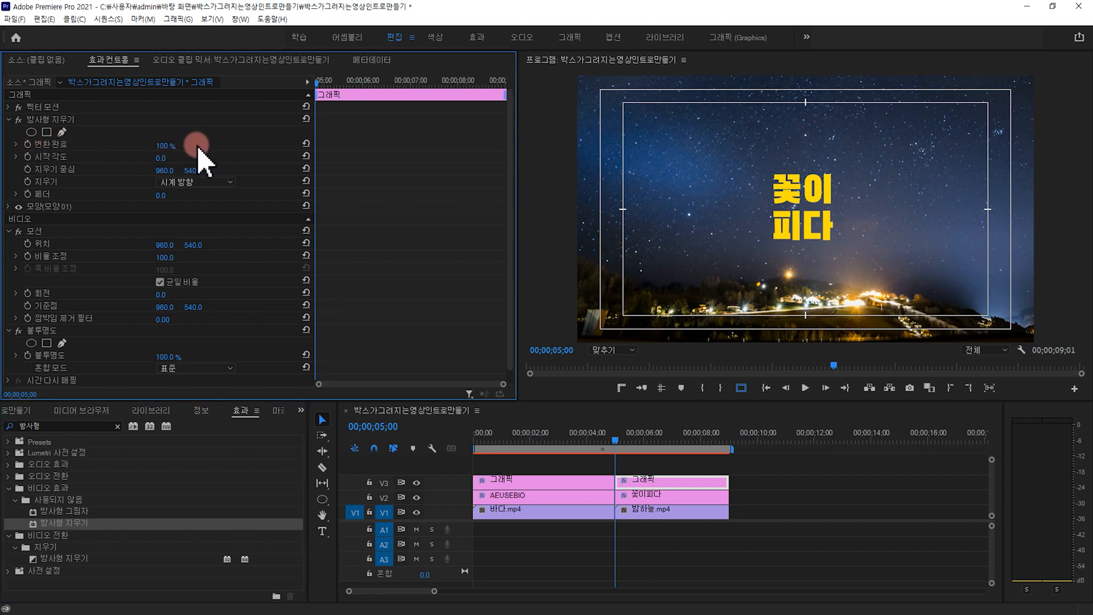
{"action": "left_click", "coordinate": [27, 145]}
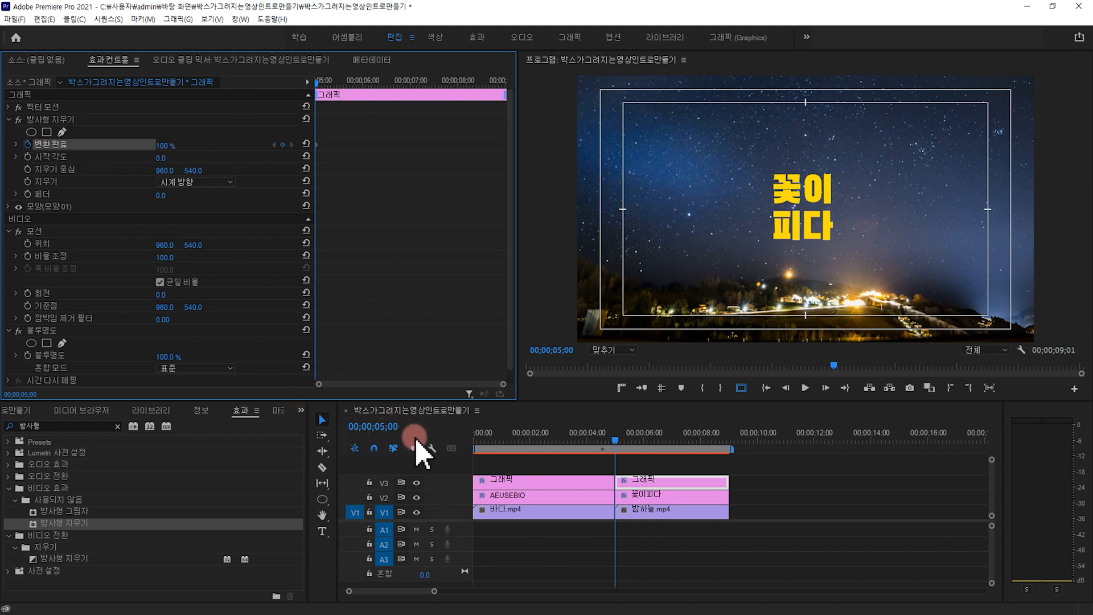
Add a 변환 완료 keyframe of 0% two seconds further on, at 00;00;07;00.
{"action": "left_click", "coordinate": [387, 432]}
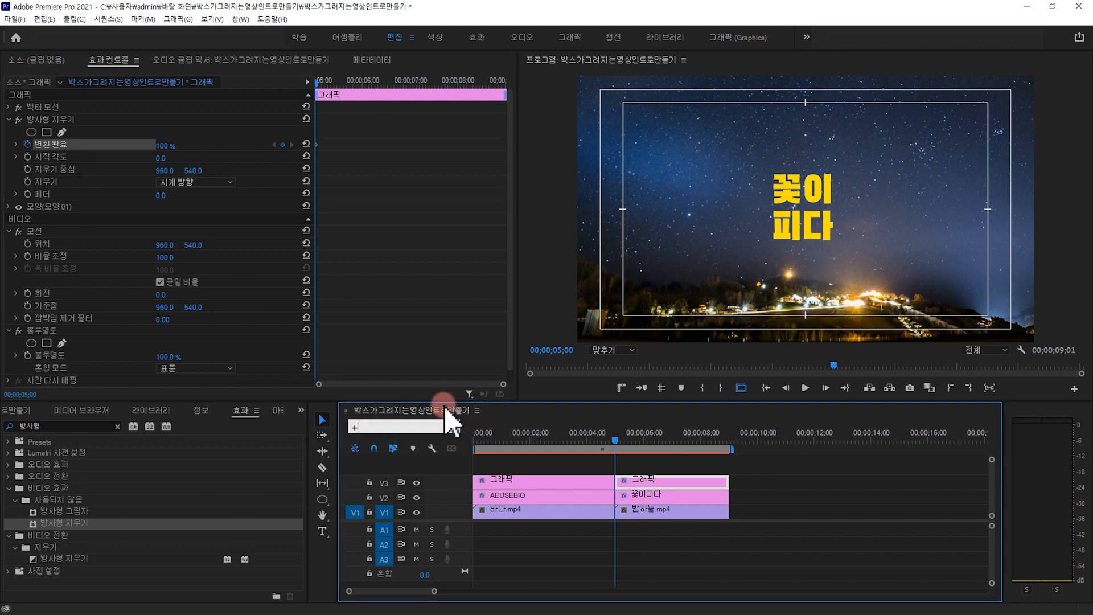
{"action": "type", "text": "+2."}
{"action": "key", "text": "Return"}
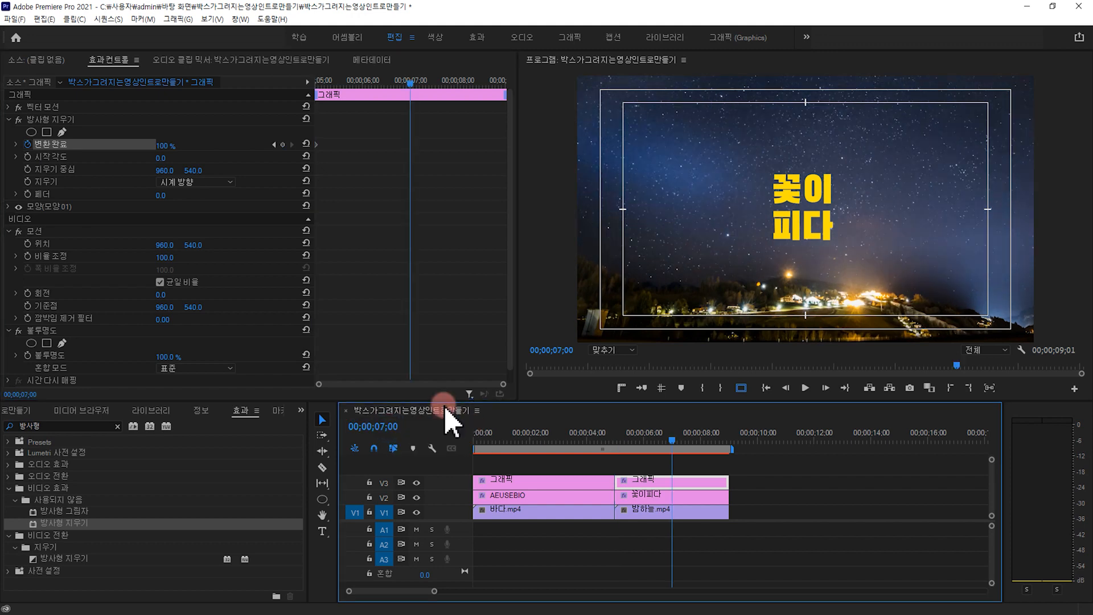
{"action": "left_click", "coordinate": [161, 146]}
{"action": "left_click_drag", "start_coordinate": [161, 145], "coordinate": [104, 146]}
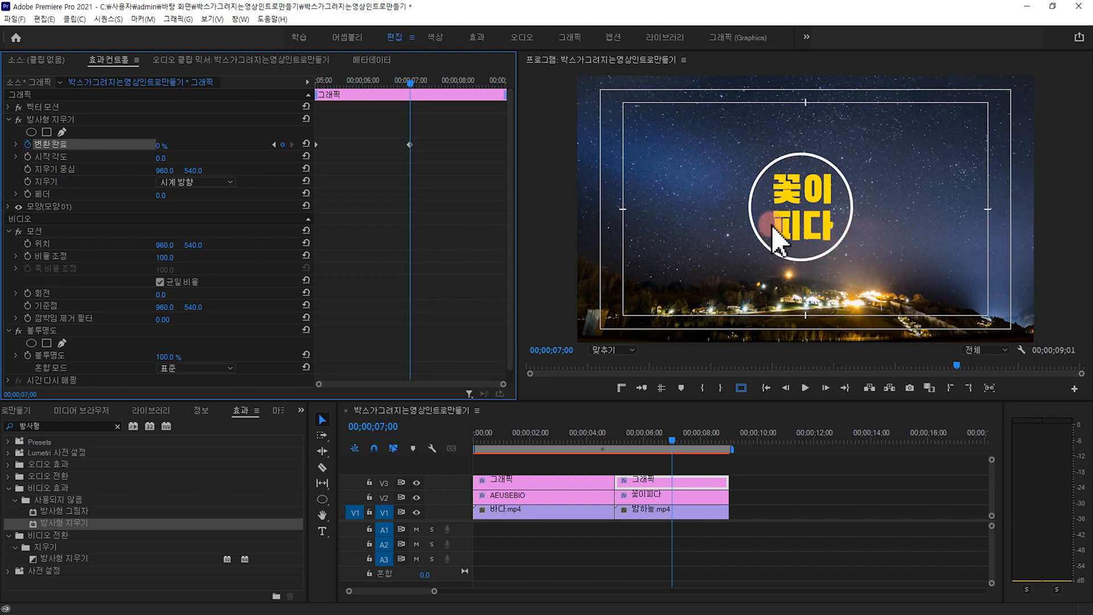
Play the circle-drawing animation from the start of the night-sky section.
{"action": "key", "text": "Up"}
{"action": "key", "text": "space"}
{"action": "key", "text": "space"}
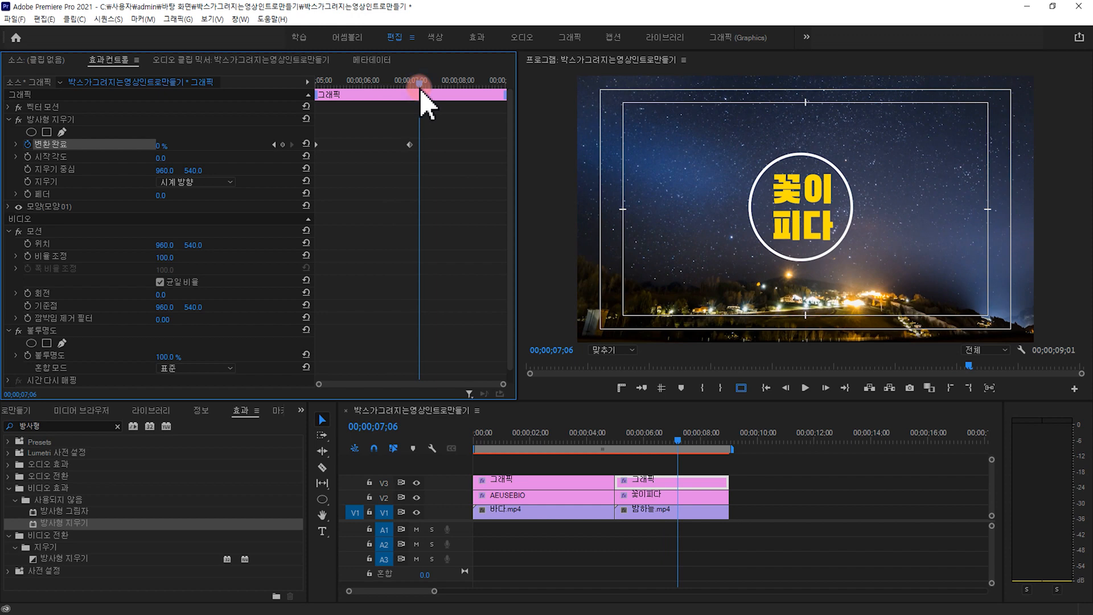
Add a 변환 완료 keyframe of 100% at 00;00;07;05, five frames after the 0% keyframe.
{"action": "left_click_drag", "start_coordinate": [420, 88], "coordinate": [409, 88]}
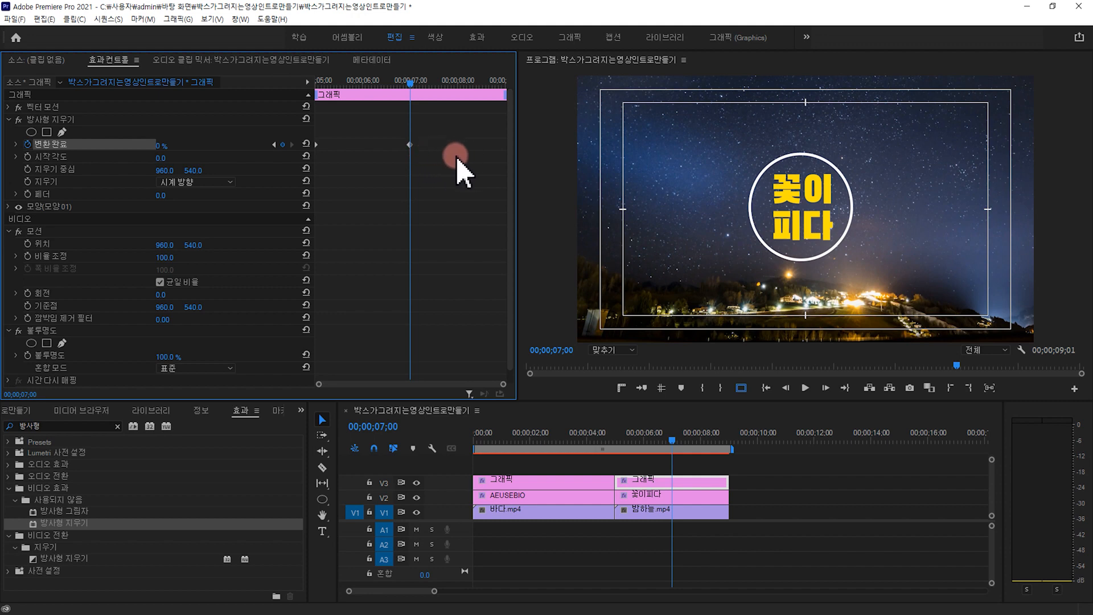
{"action": "key", "text": "shift+Right"}
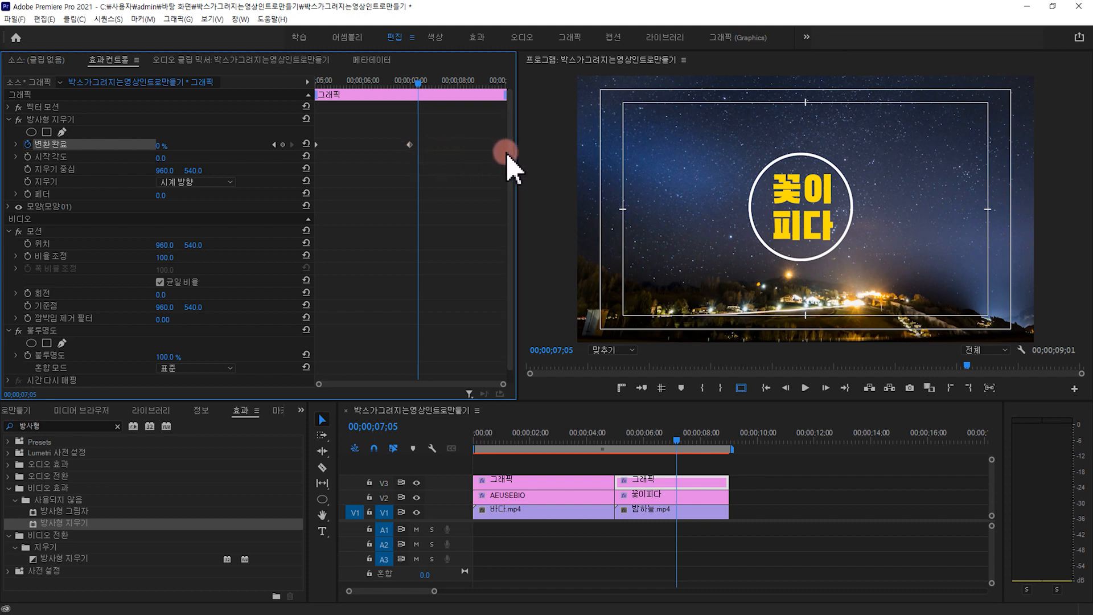
{"action": "left_click", "coordinate": [160, 145]}
{"action": "type", "text": "100"}
{"action": "key", "text": "Return"}
{"action": "left_click", "coordinate": [160, 146]}
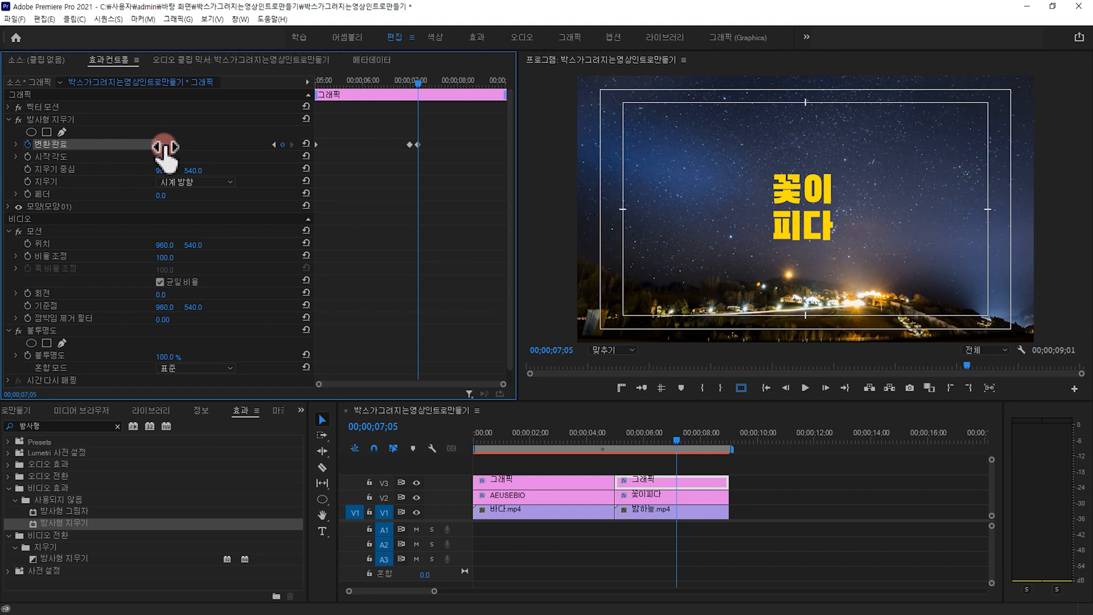
{"action": "type", "text": "0"}
{"action": "left_click", "coordinate": [244, 149]}
{"action": "left_click", "coordinate": [160, 146]}
{"action": "type", "text": "100"}
{"action": "left_click", "coordinate": [291, 145]}
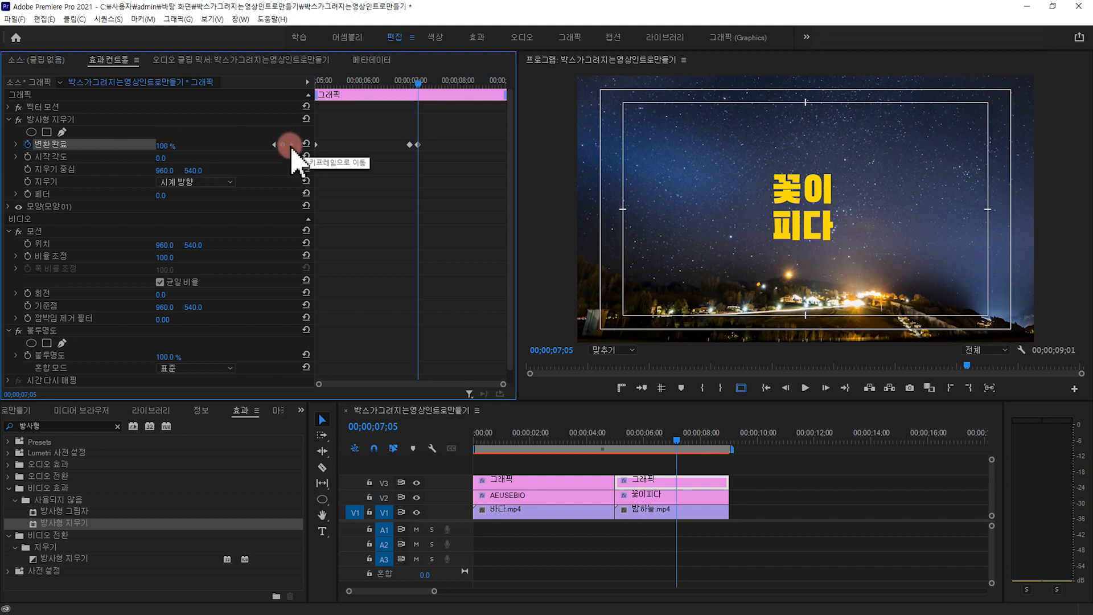
Set 변환 완료 to 0% at 00;00;07;10 and add further flicker keyframes every five frames up to 00;00;07;25.
{"action": "left_click", "coordinate": [334, 149]}
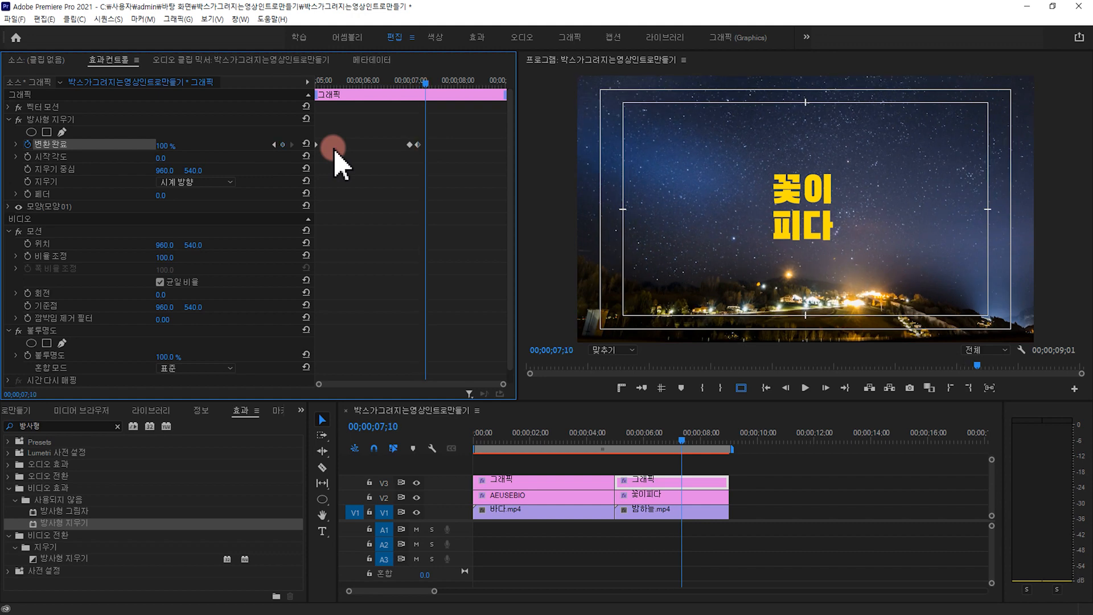
{"action": "mouse_move", "coordinate": [163, 147]}
{"action": "left_mouse_down"}
{"action": "mouse_move", "coordinate": [106, 147]}
{"action": "mouse_move", "coordinate": [221, 146]}
{"action": "mouse_move", "coordinate": [113, 146]}
{"action": "left_mouse_up"}
{"action": "key", "text": "shift+Right"}
{"action": "key", "text": "shift+Right"}
{"action": "key", "text": "shift+Right"}
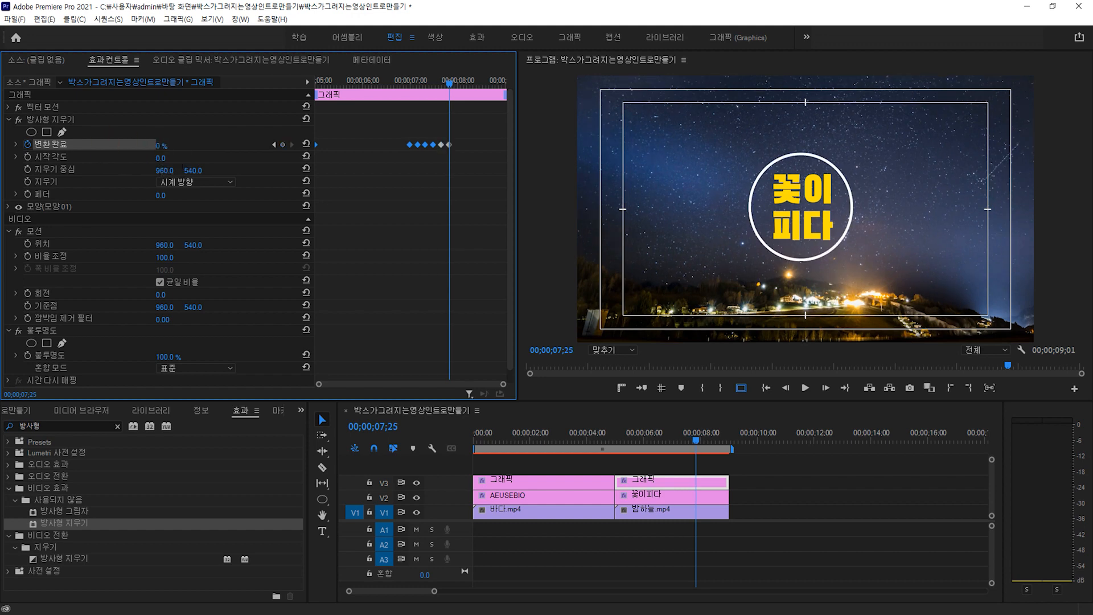
Set the circle's 변환 완료 keyframes from 00;00;07;00 onward to 고정 interpolation and play the animation from the circle clip's start.
{"action": "right_click", "coordinate": [419, 164]}
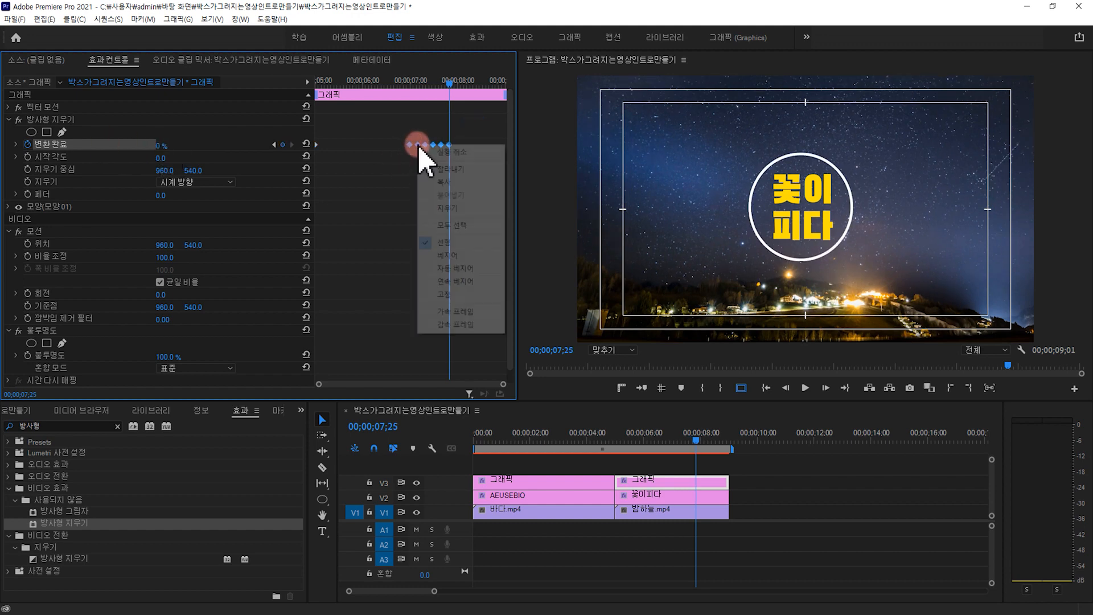
{"action": "left_click", "coordinate": [446, 294]}
{"action": "left_click", "coordinate": [428, 215]}
{"action": "left_click_drag", "start_coordinate": [449, 82], "coordinate": [291, 112]}
{"action": "key", "text": "space"}
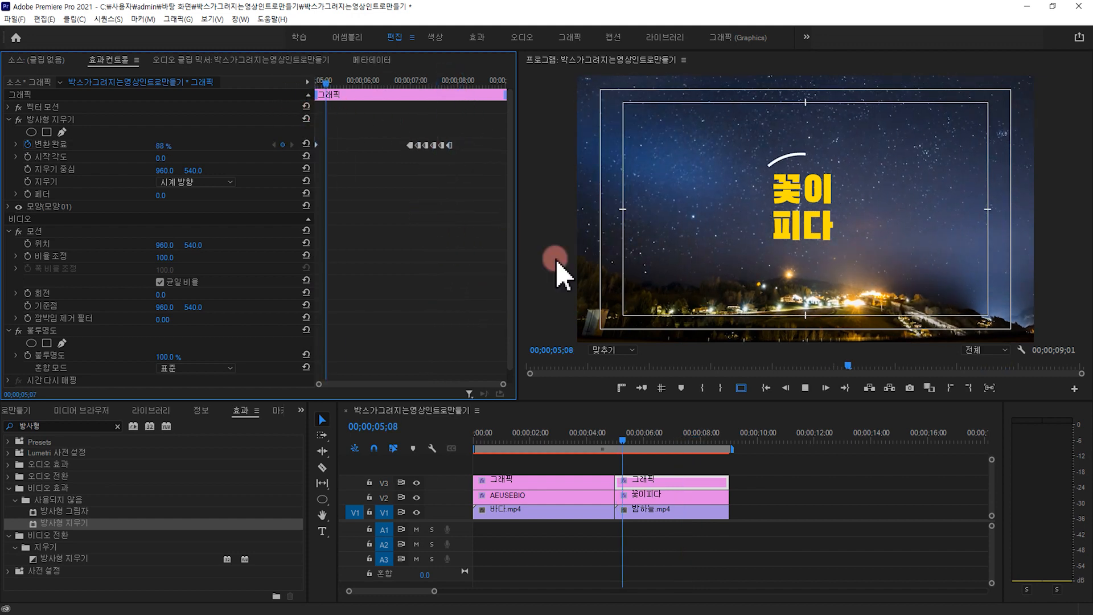